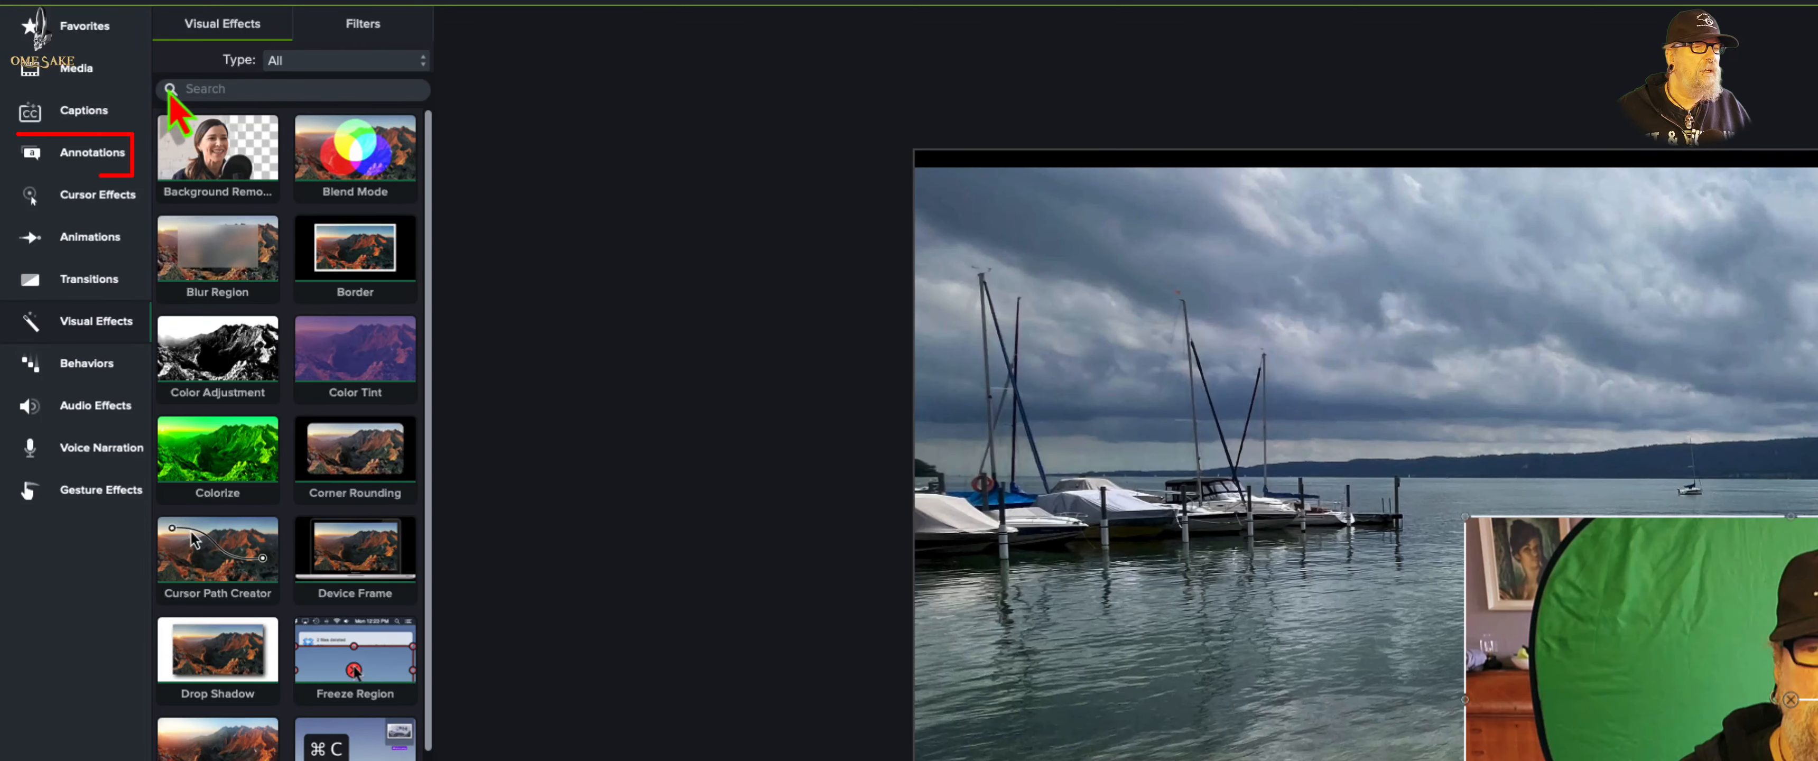
# Add the yellow circle shape from the annotation shapes over the face in the webcam video
pyautogui.click(84, 168)
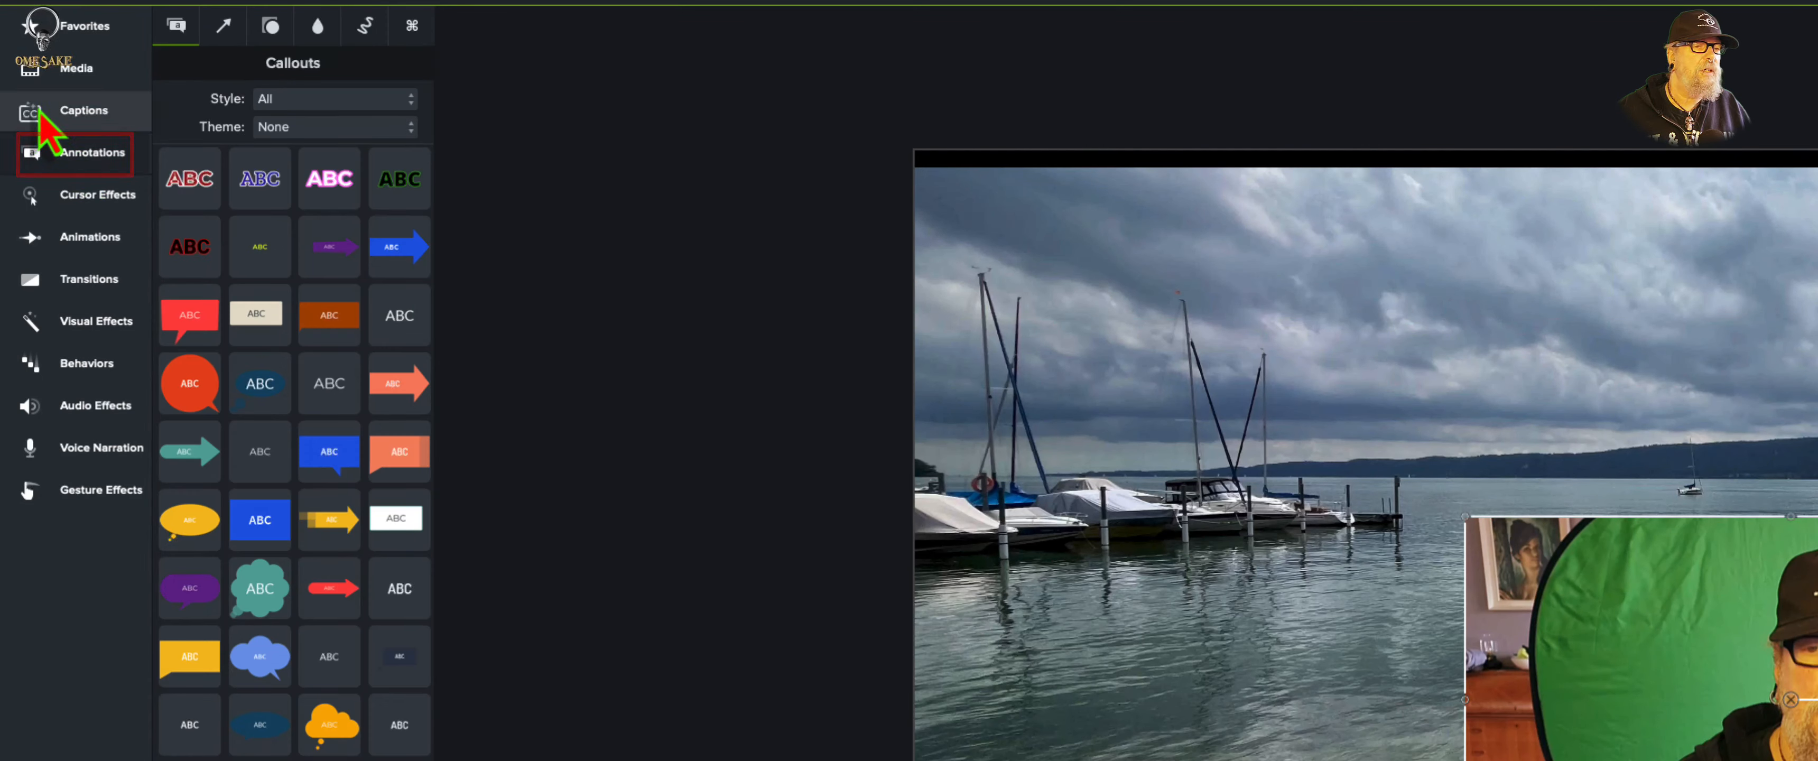
pyautogui.click(272, 28)
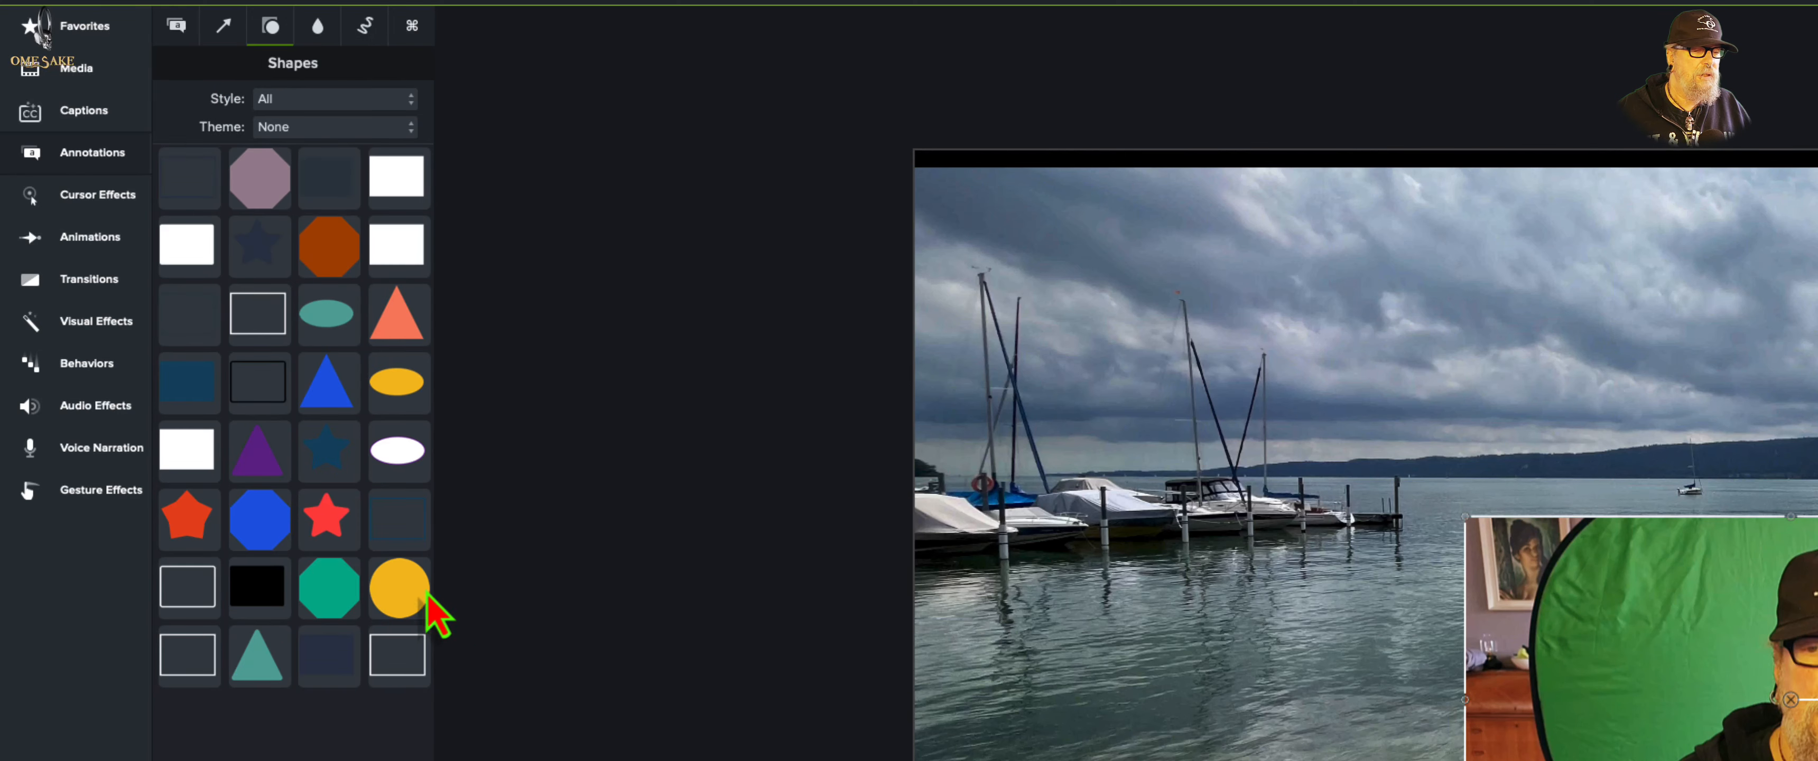
pyautogui.moveTo(400, 595); pyautogui.dragTo(1033, 555)
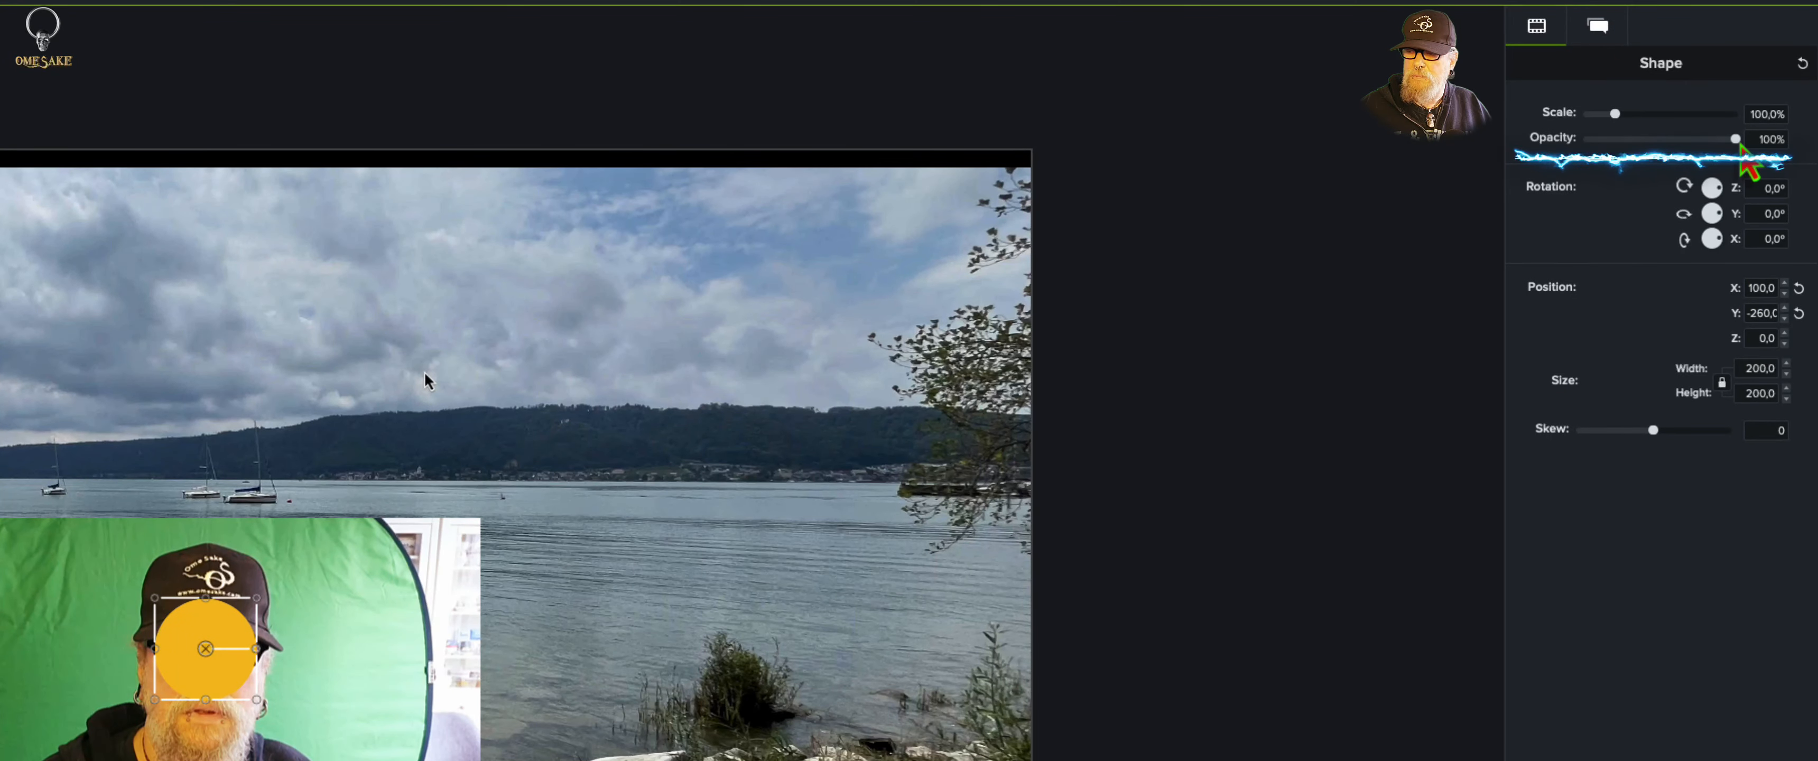
# Lower the circle's opacity to 25%, and enlarge it to about 607 by 607, centred around the presenter's head
pyautogui.moveTo(1735, 138); pyautogui.dragTo(1649, 139)
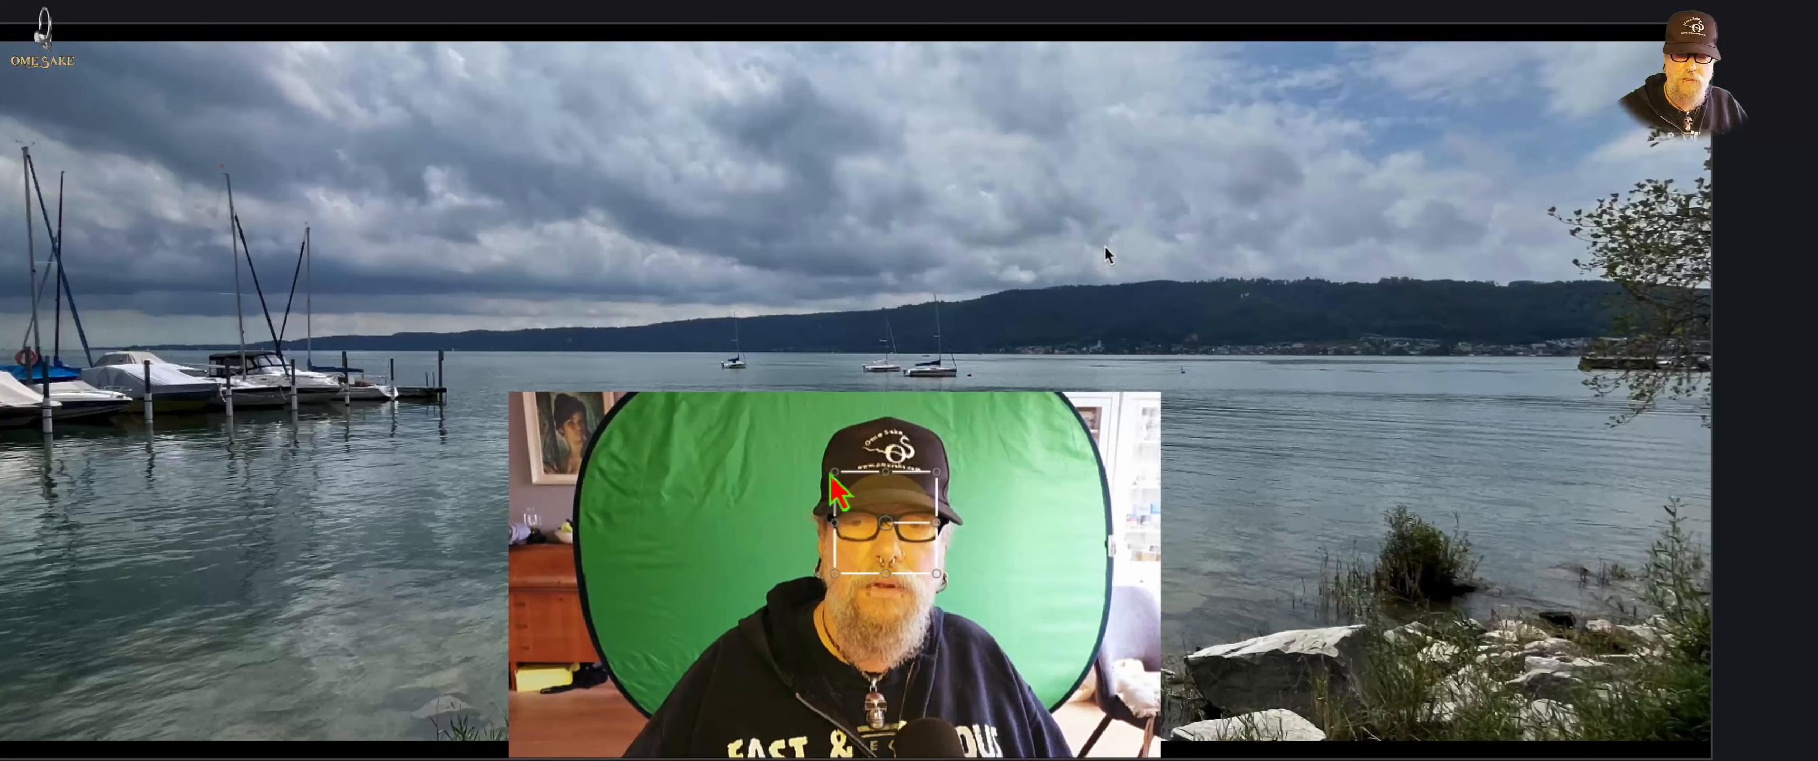
pyautogui.moveTo(833, 472); pyautogui.dragTo(756, 390)
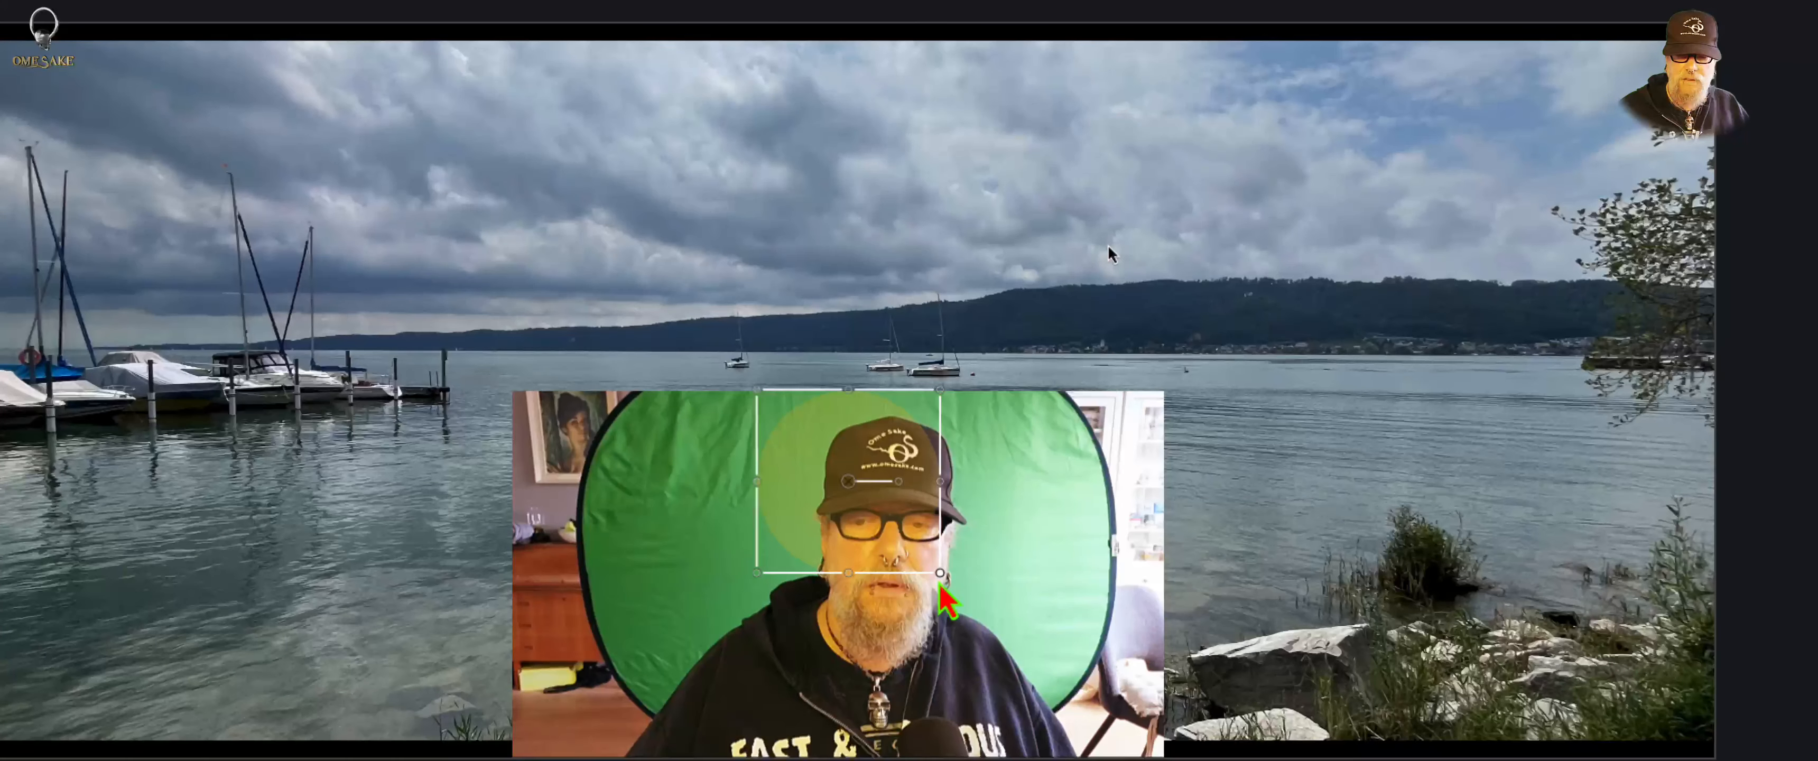
pyautogui.moveTo(941, 579); pyautogui.dragTo(1014, 702)
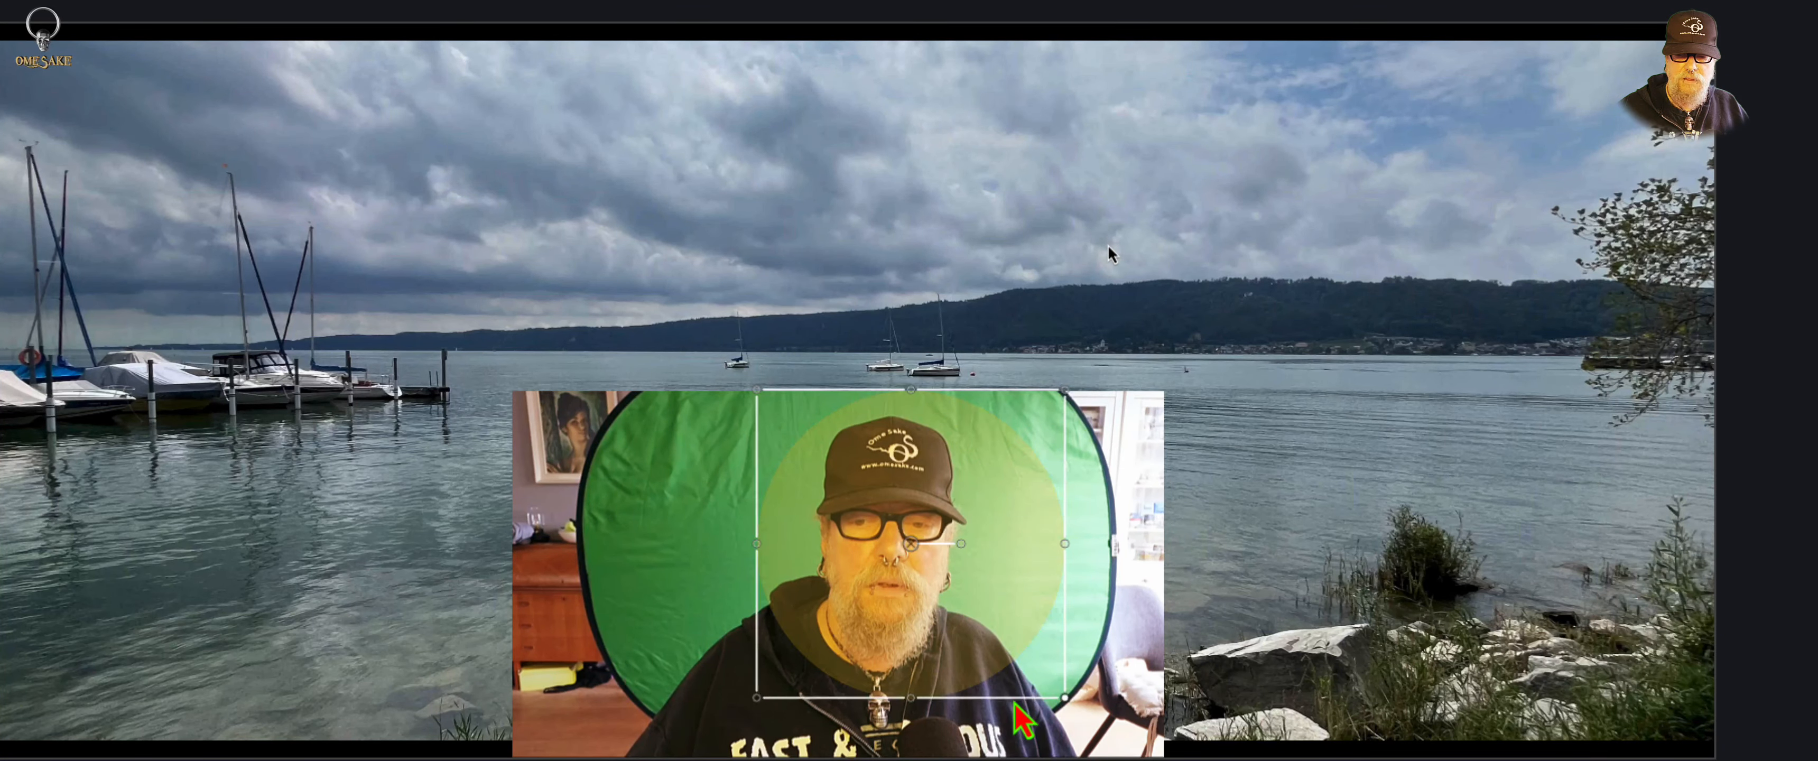
pyautogui.moveTo(1003, 602); pyautogui.dragTo(971, 602)
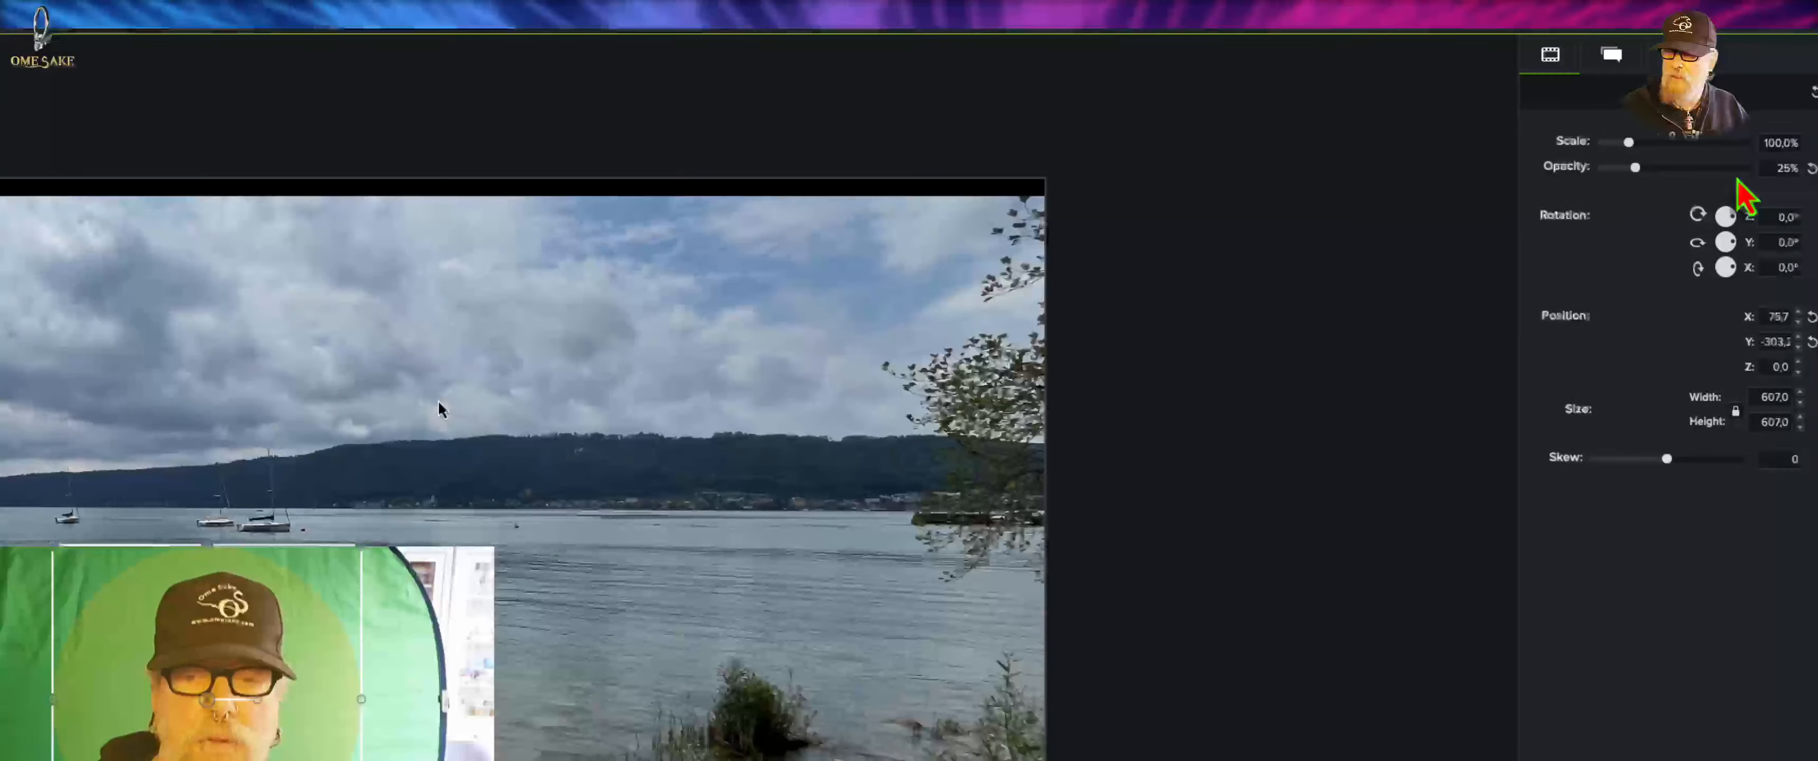
# Restore the circle to full opacity and extend its clip to the end of the webcam recording
pyautogui.moveTo(1625, 173); pyautogui.dragTo(1774, 189)
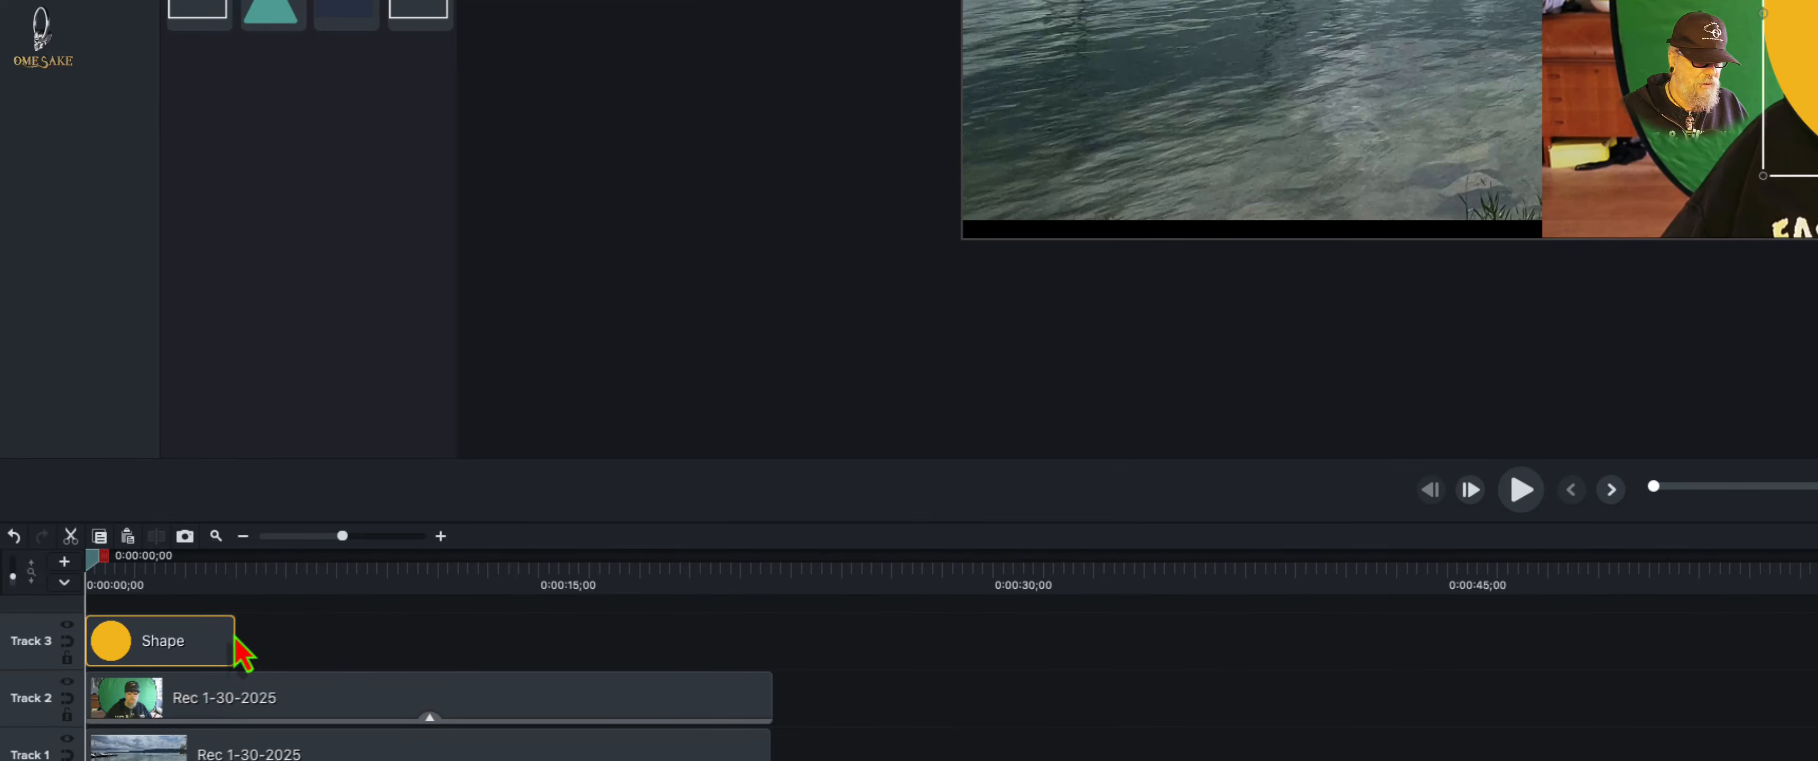
pyautogui.moveTo(235, 640); pyautogui.dragTo(772, 668)
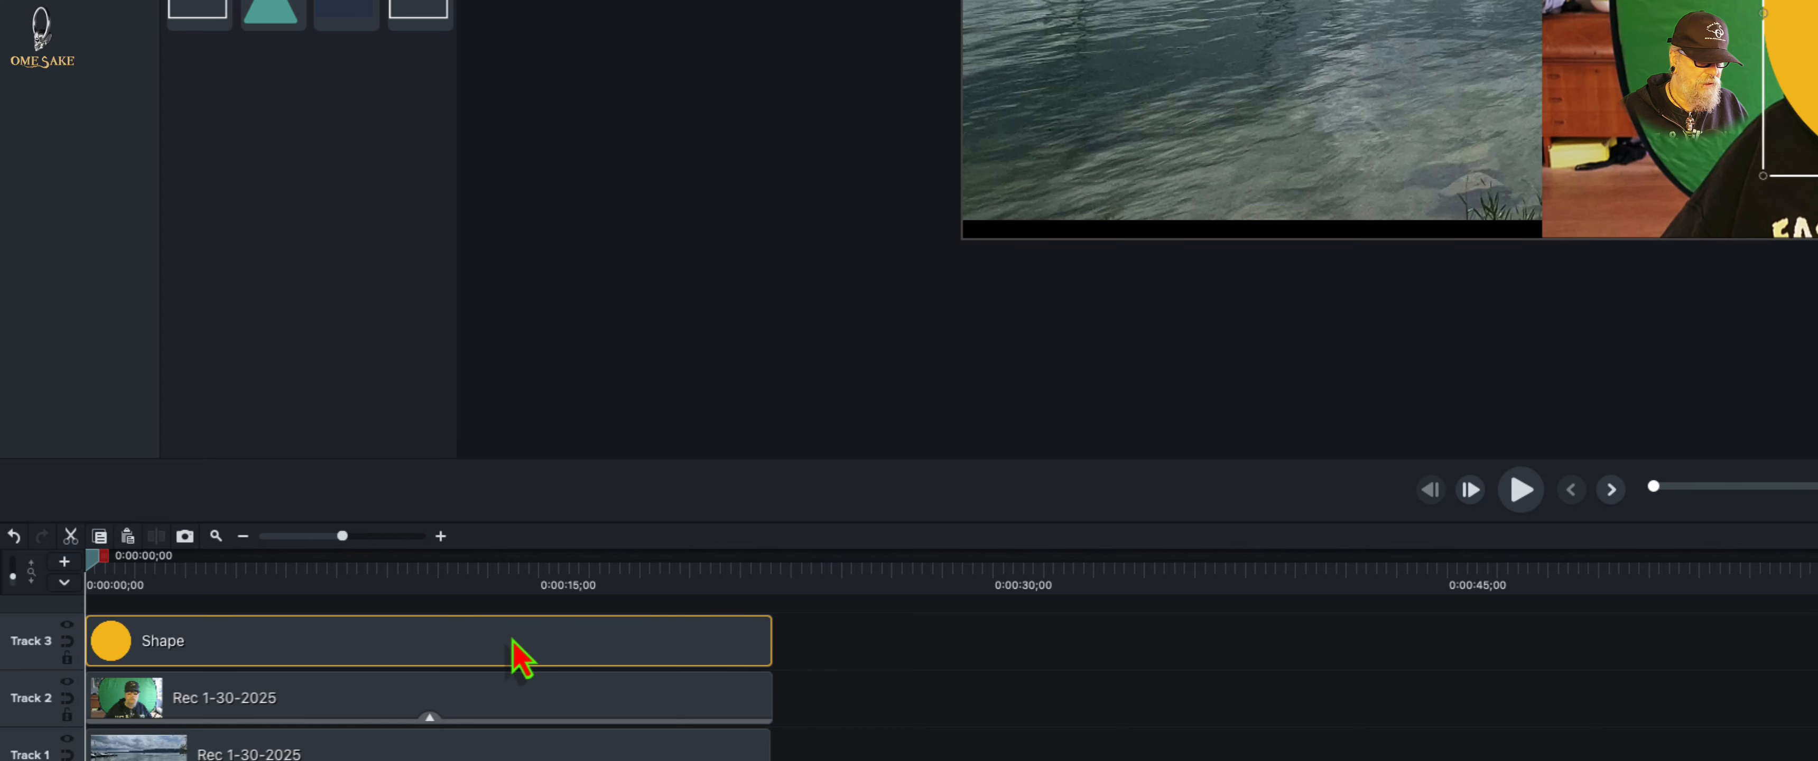
# Duplicate the circle shape clip onto Track 4 and disable that track
pyautogui.scroll(1, 296, 657)
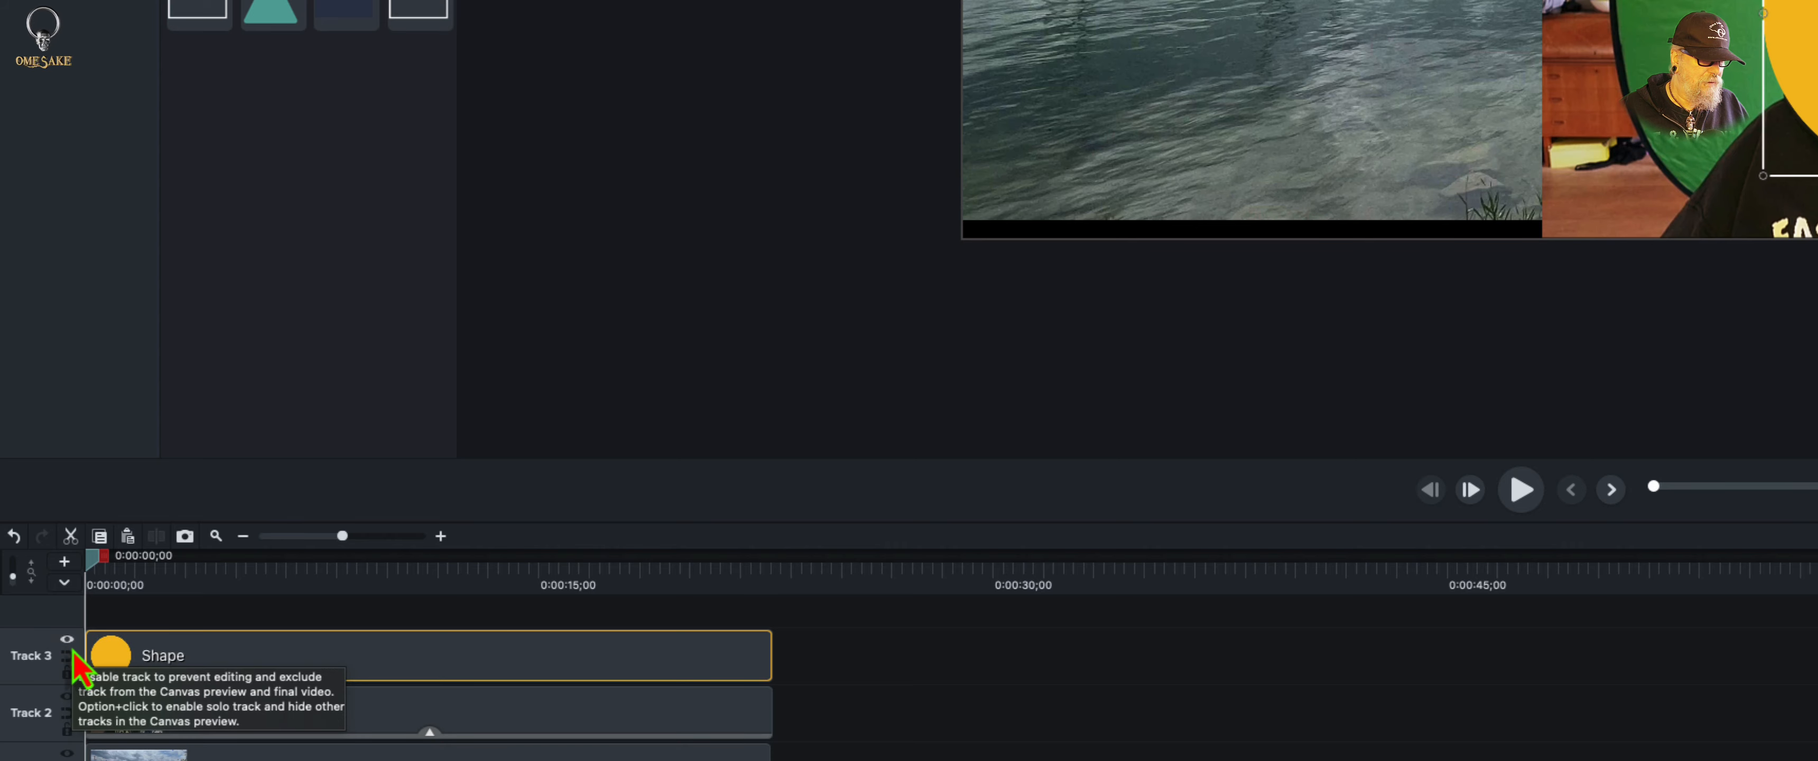
pyautogui.press('super+d')
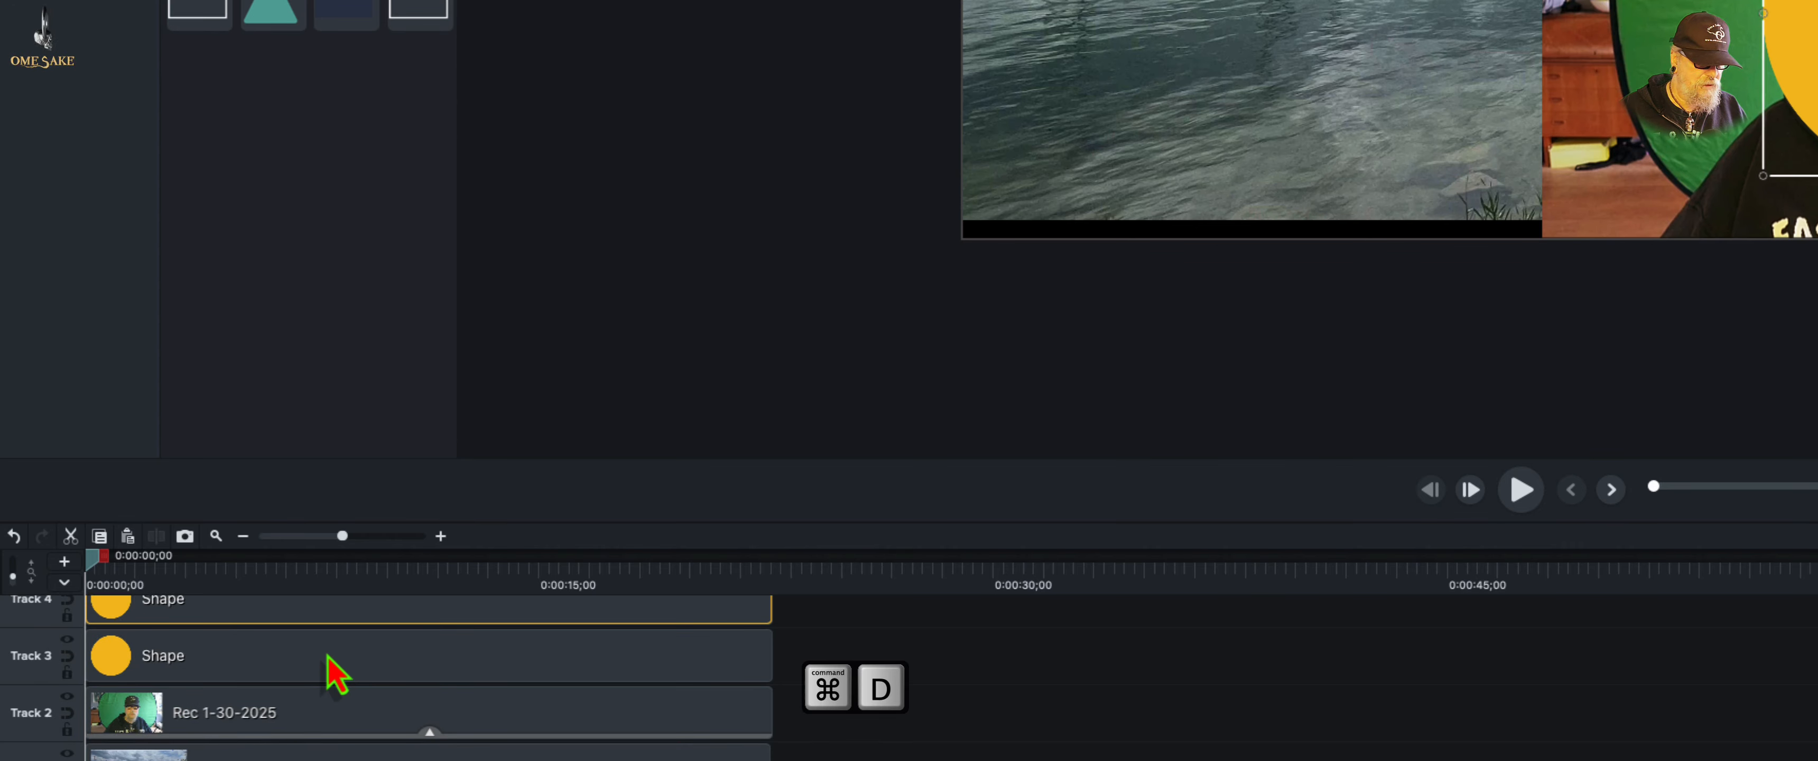
pyautogui.scroll(2, 137, 635)
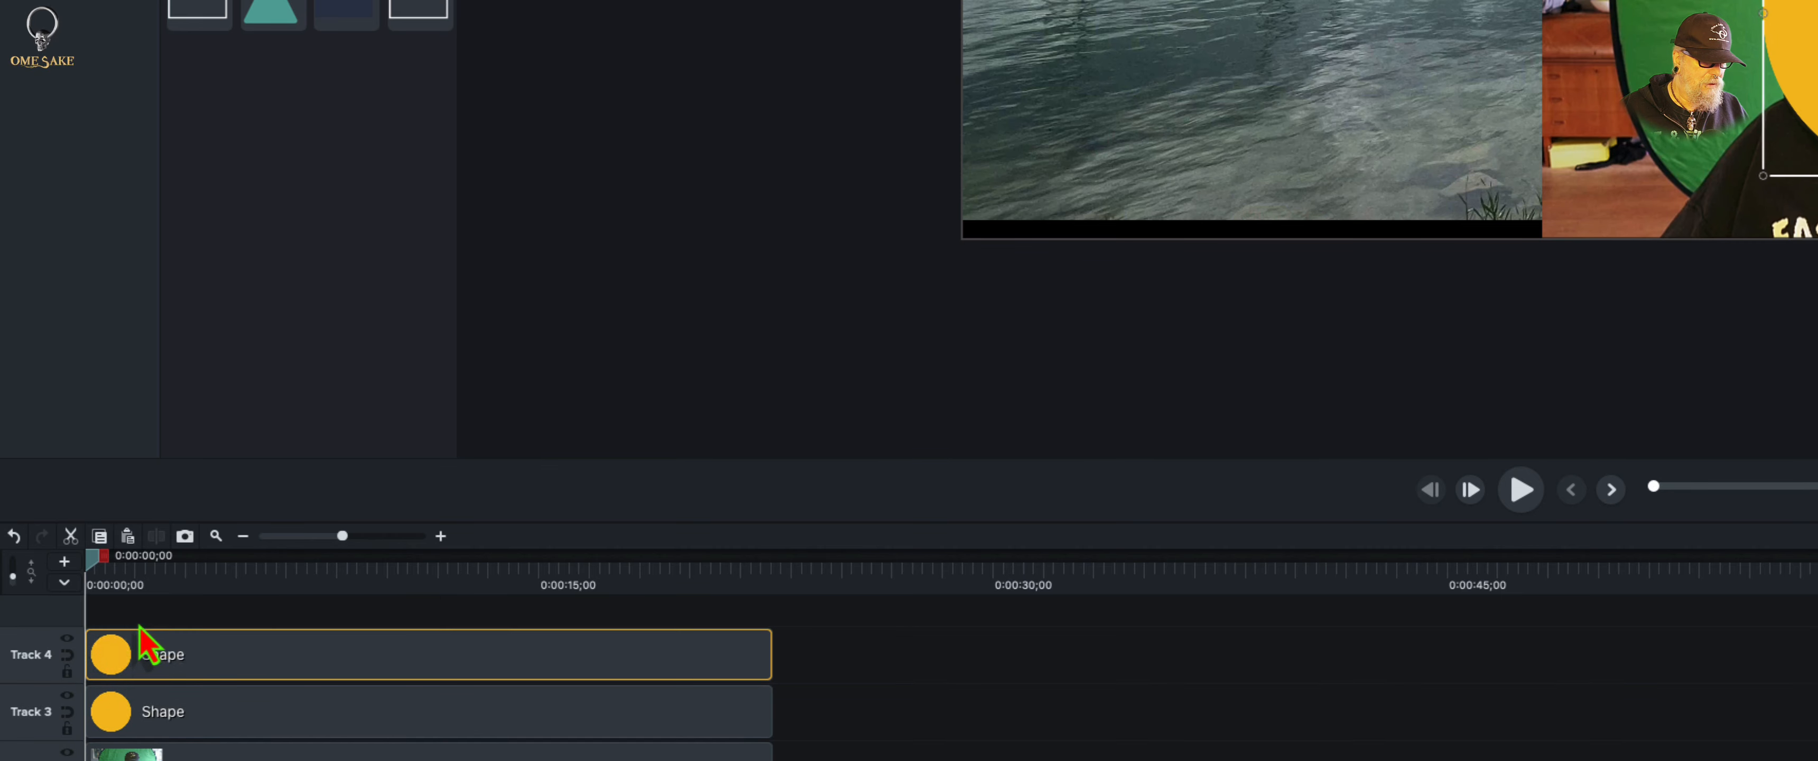
pyautogui.click(68, 638)
# Apply the Alpha track matte mode to Track 3 and group the circle shape with the webcam clip
pyautogui.scroll(-2, 291, 656)
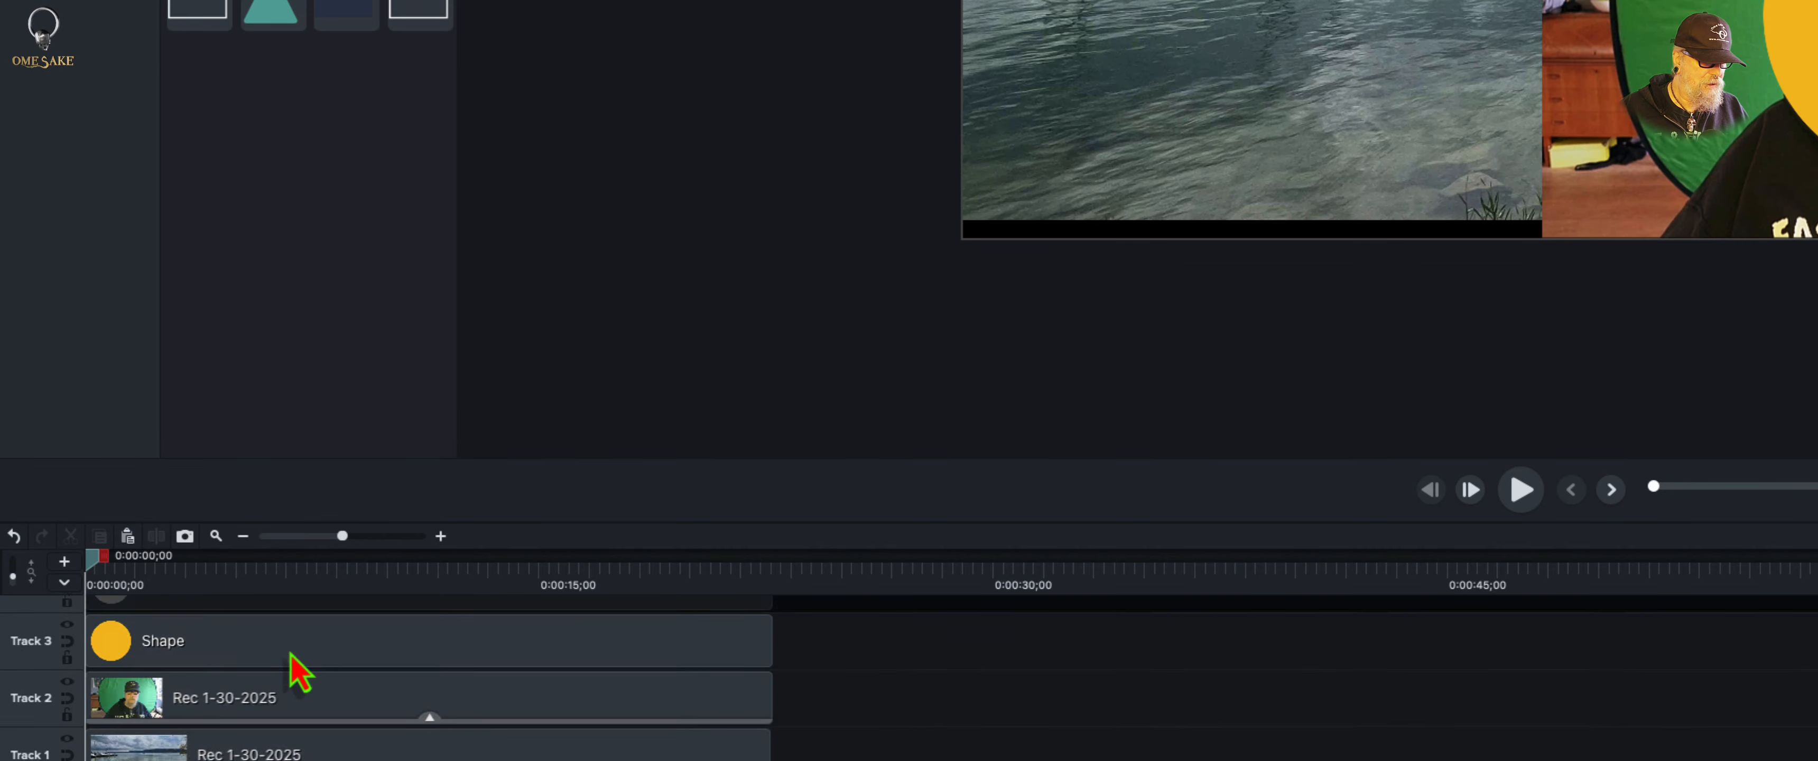
pyautogui.click(248, 653)
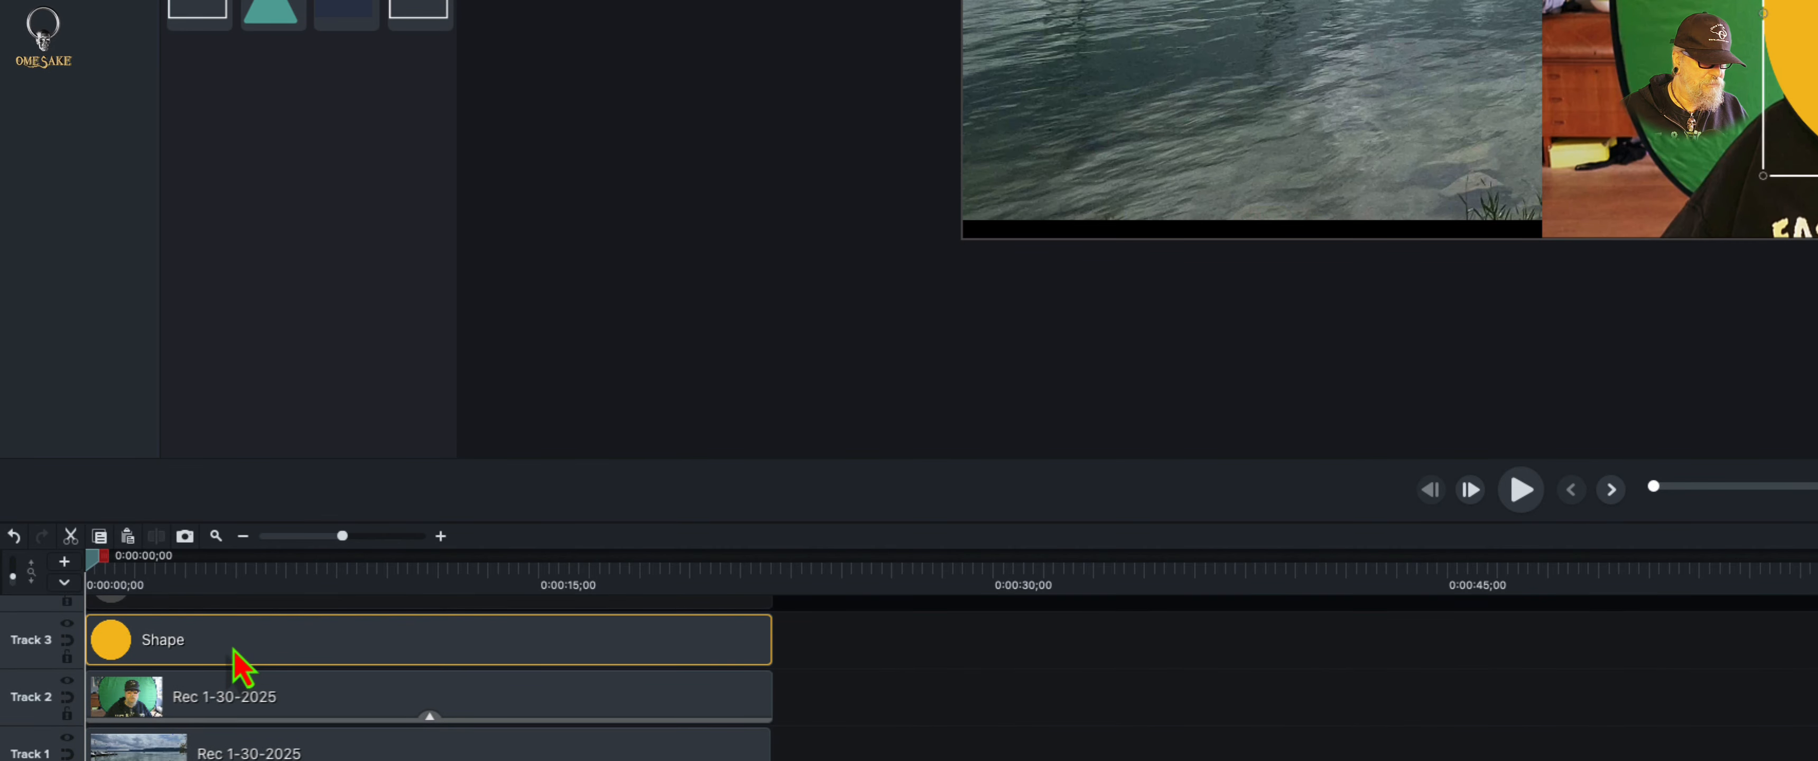
pyautogui.rightClick(71, 633)
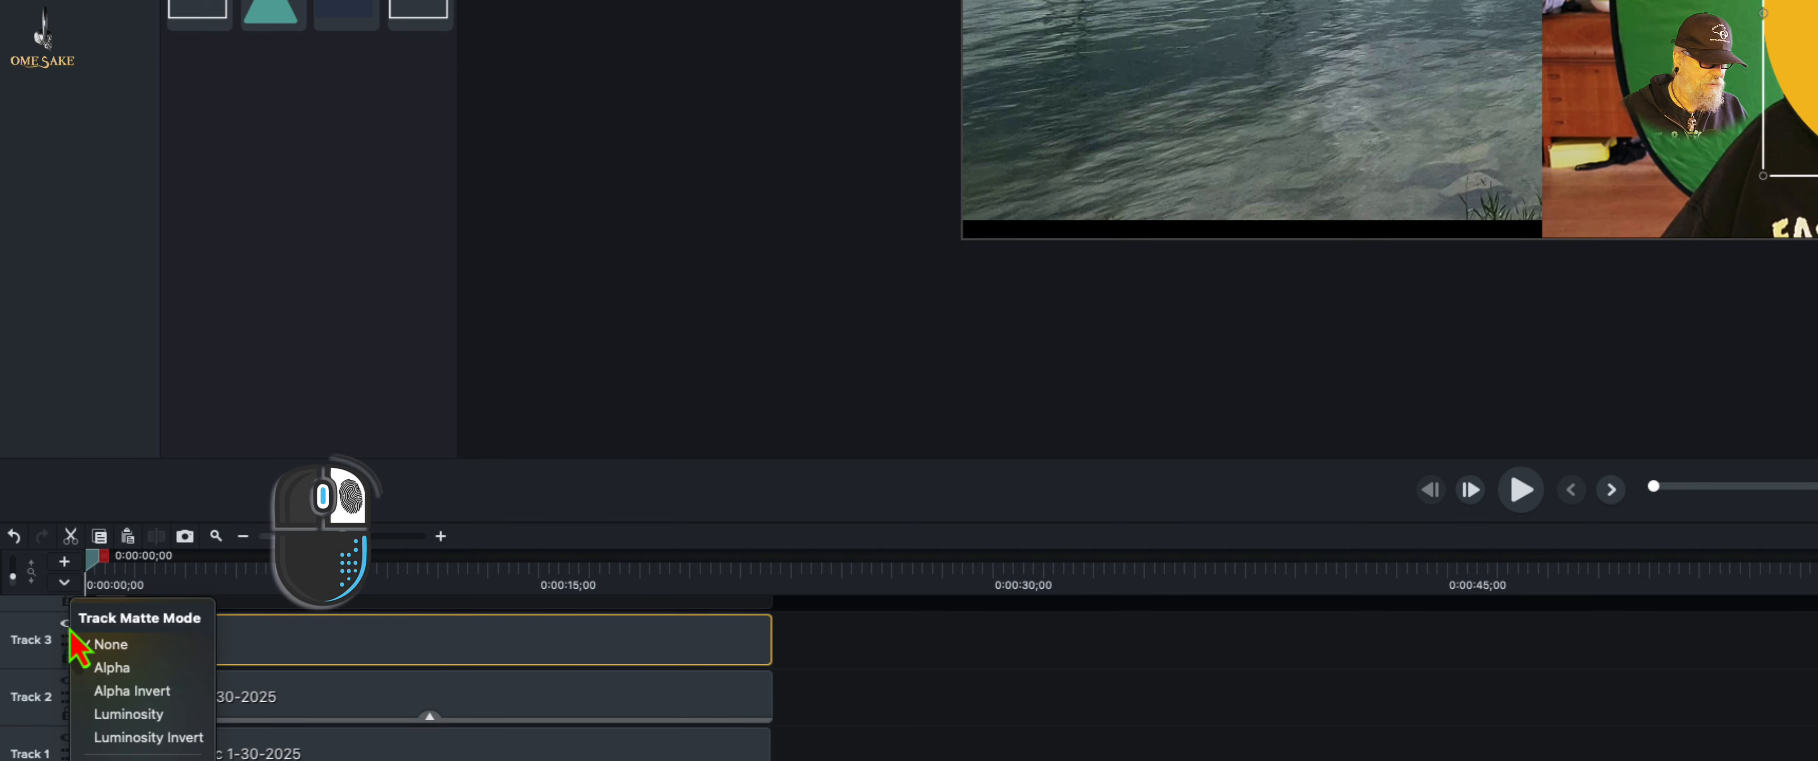
pyautogui.click(116, 675)
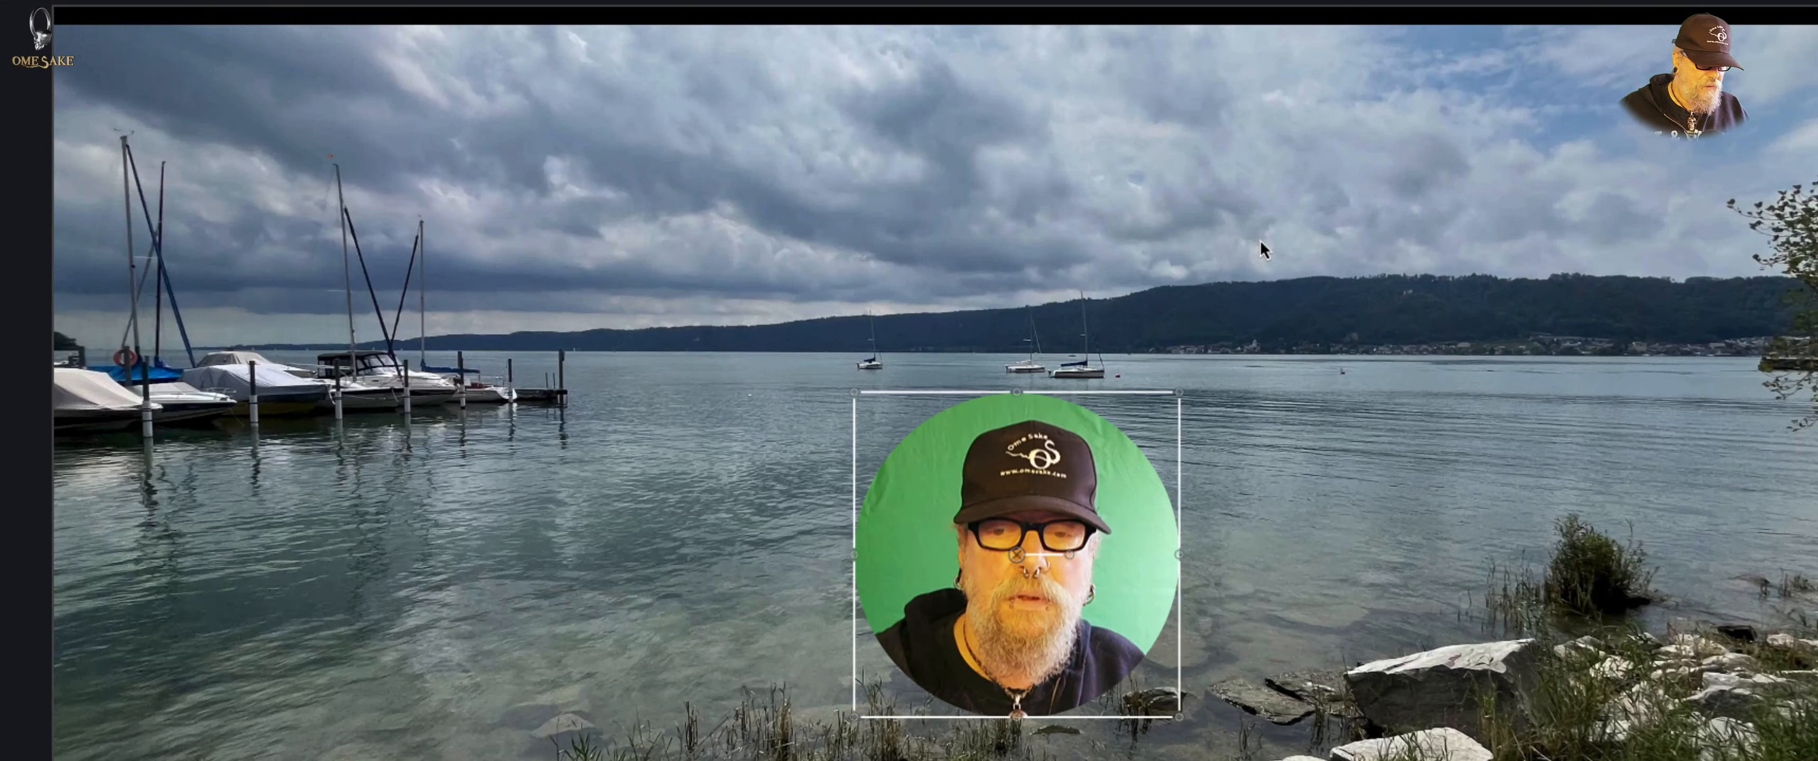
pyautogui.moveTo(863, 740); pyautogui.dragTo(678, 663)
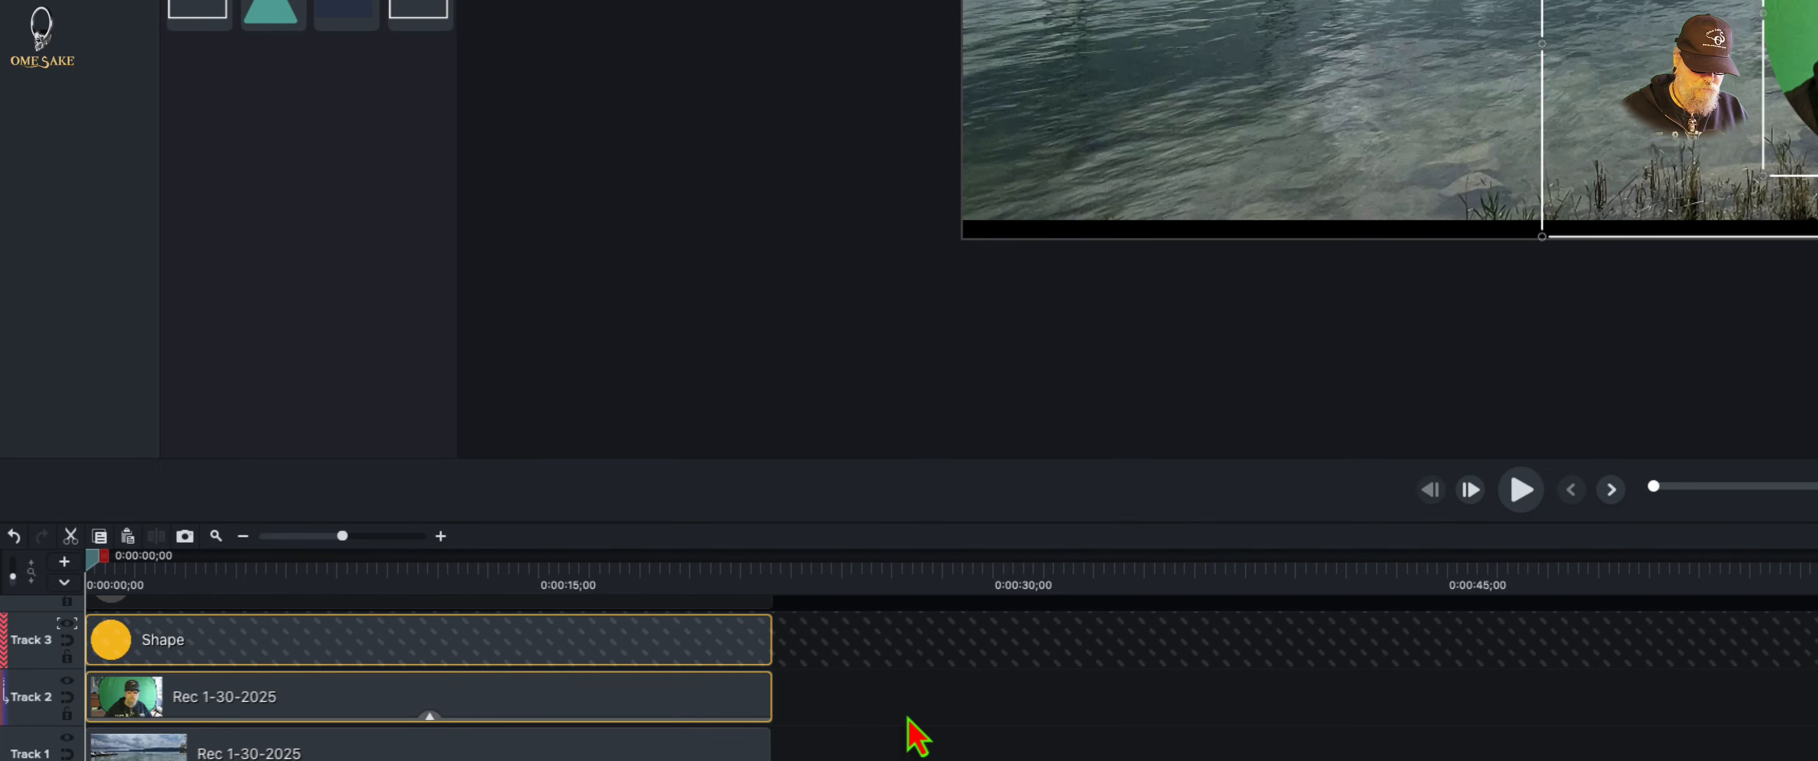
pyautogui.press('super+g')
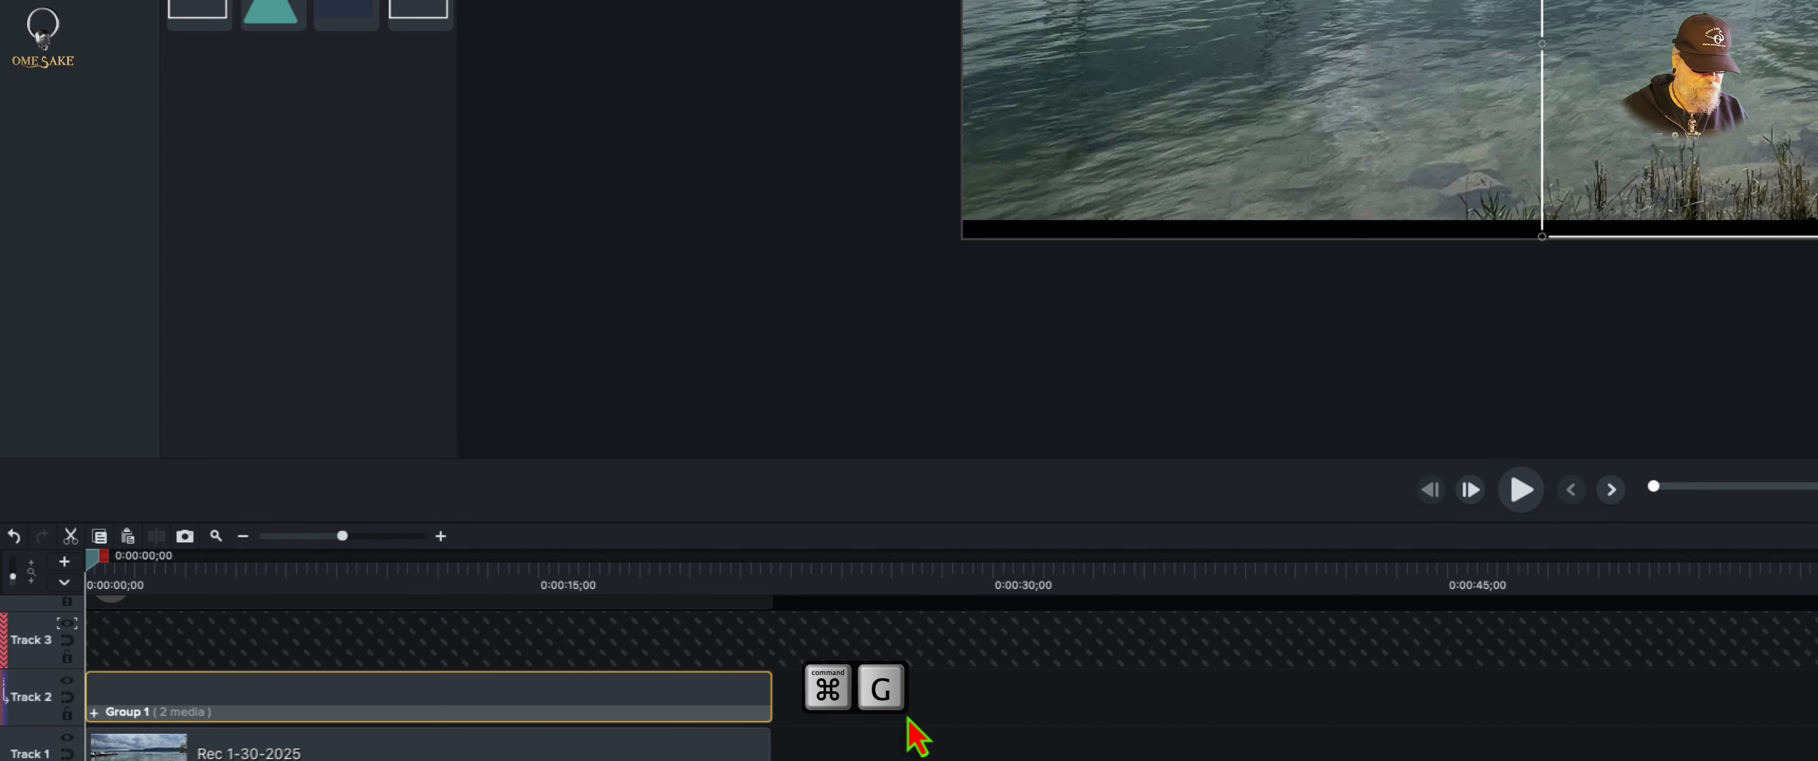
# Set the track matte mode of the emptied Track 3 to None and re-enable Track 4
pyautogui.click(392, 635)
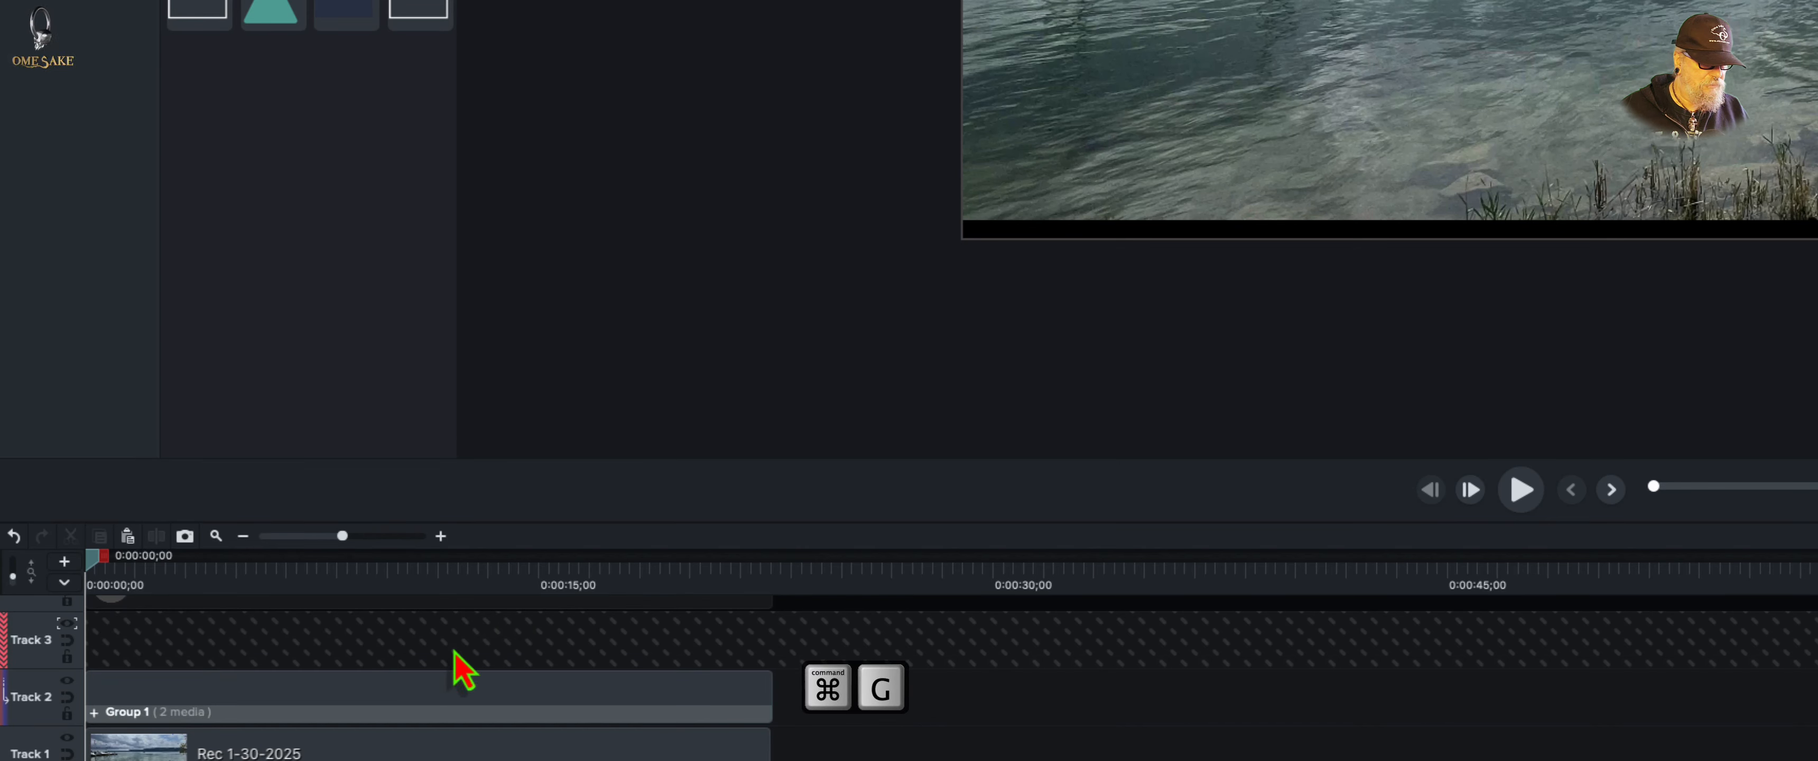
pyautogui.rightClick(63, 632)
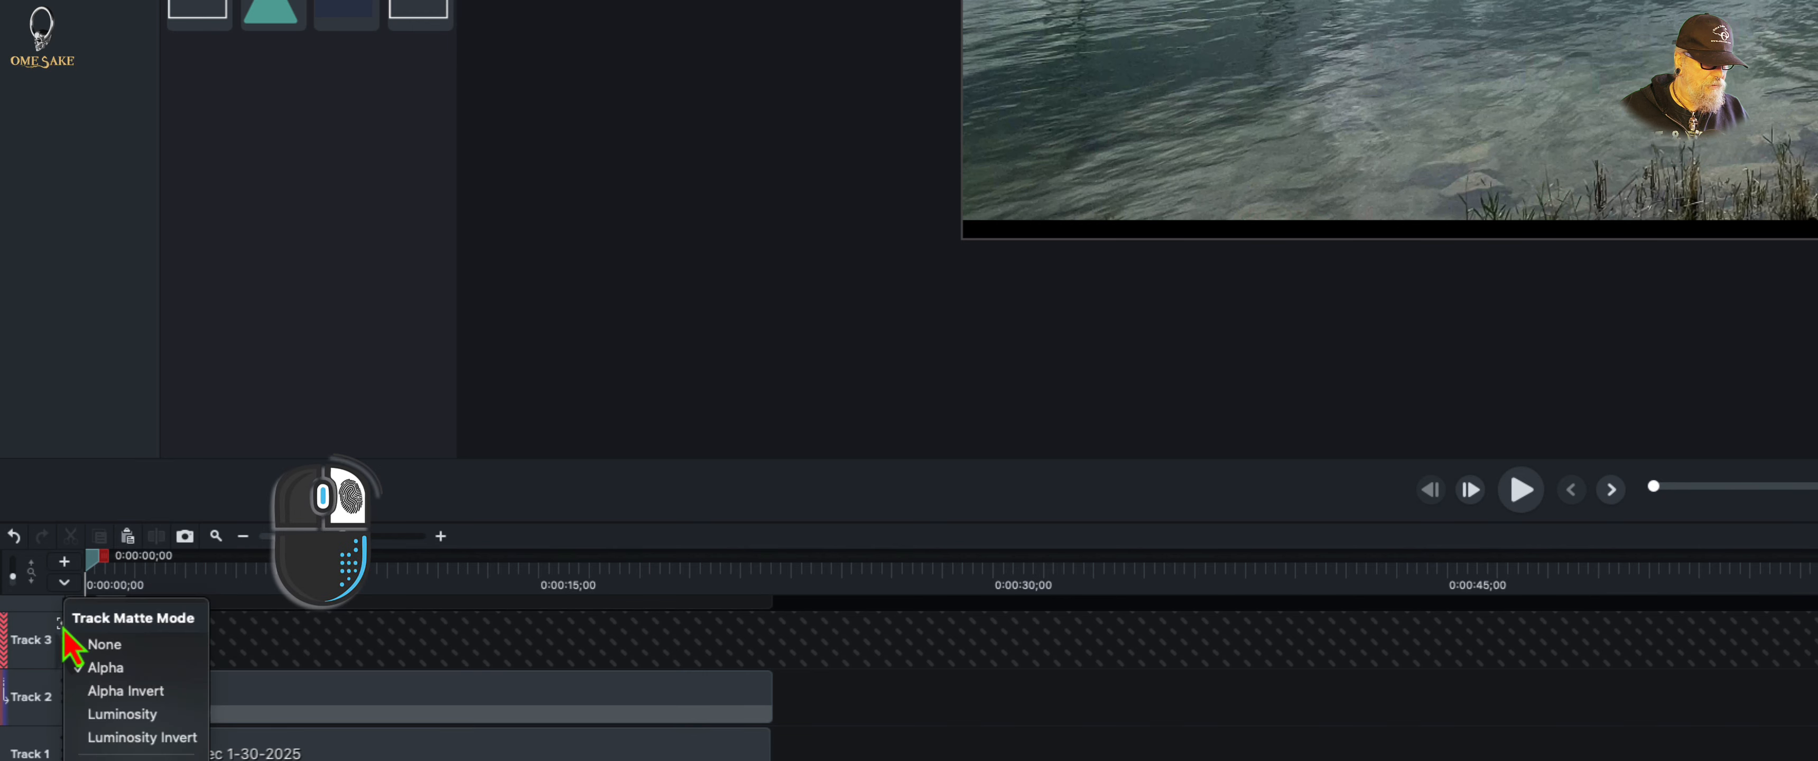
pyautogui.click(102, 645)
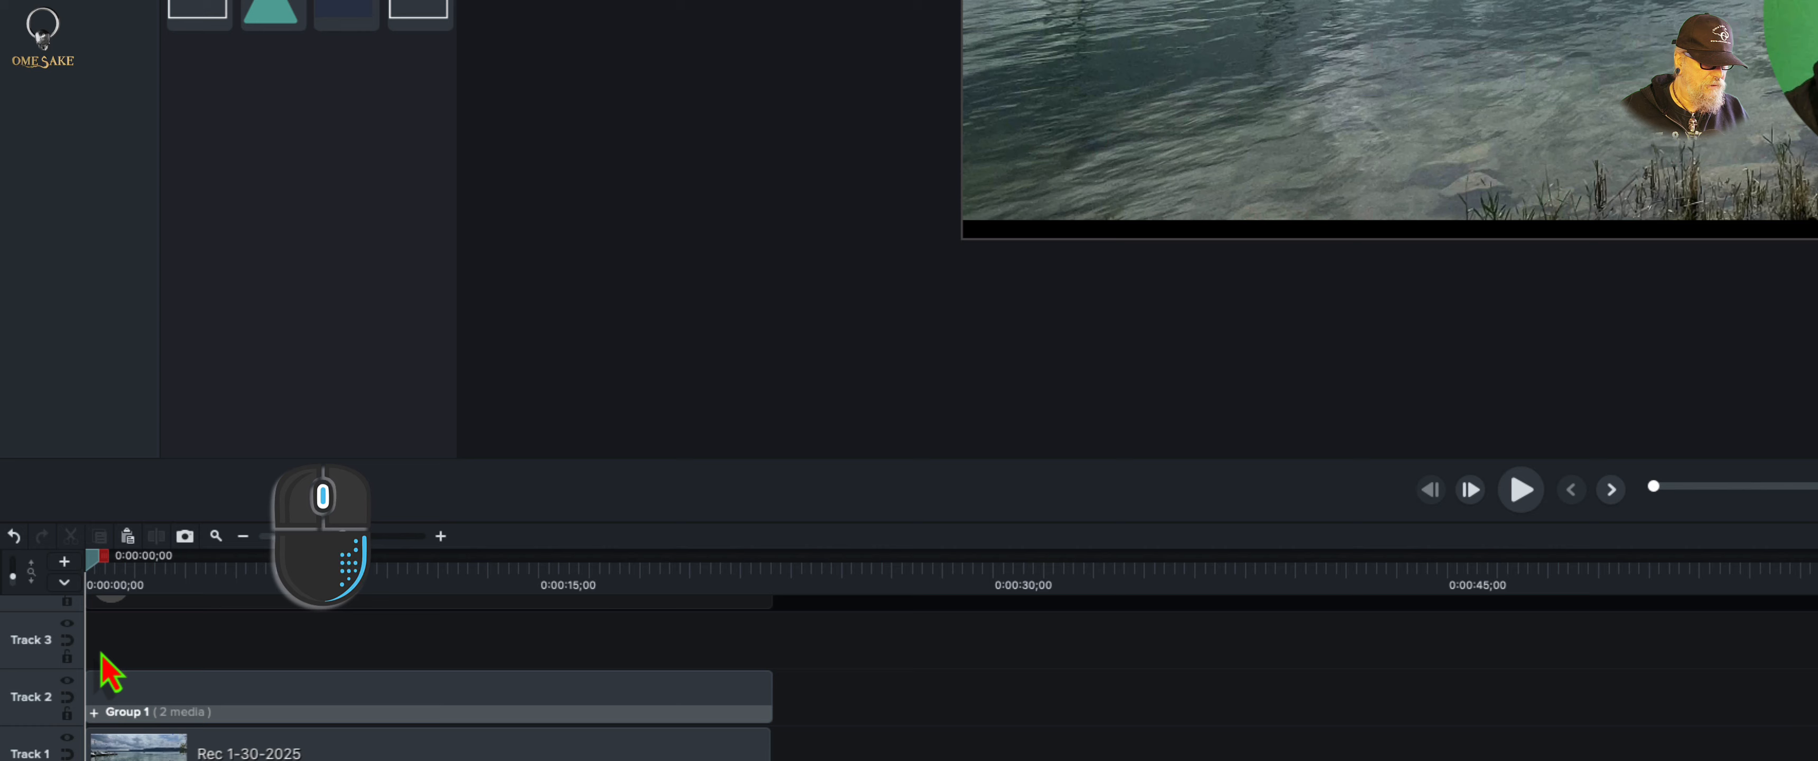
pyautogui.scroll(2, 150, 639)
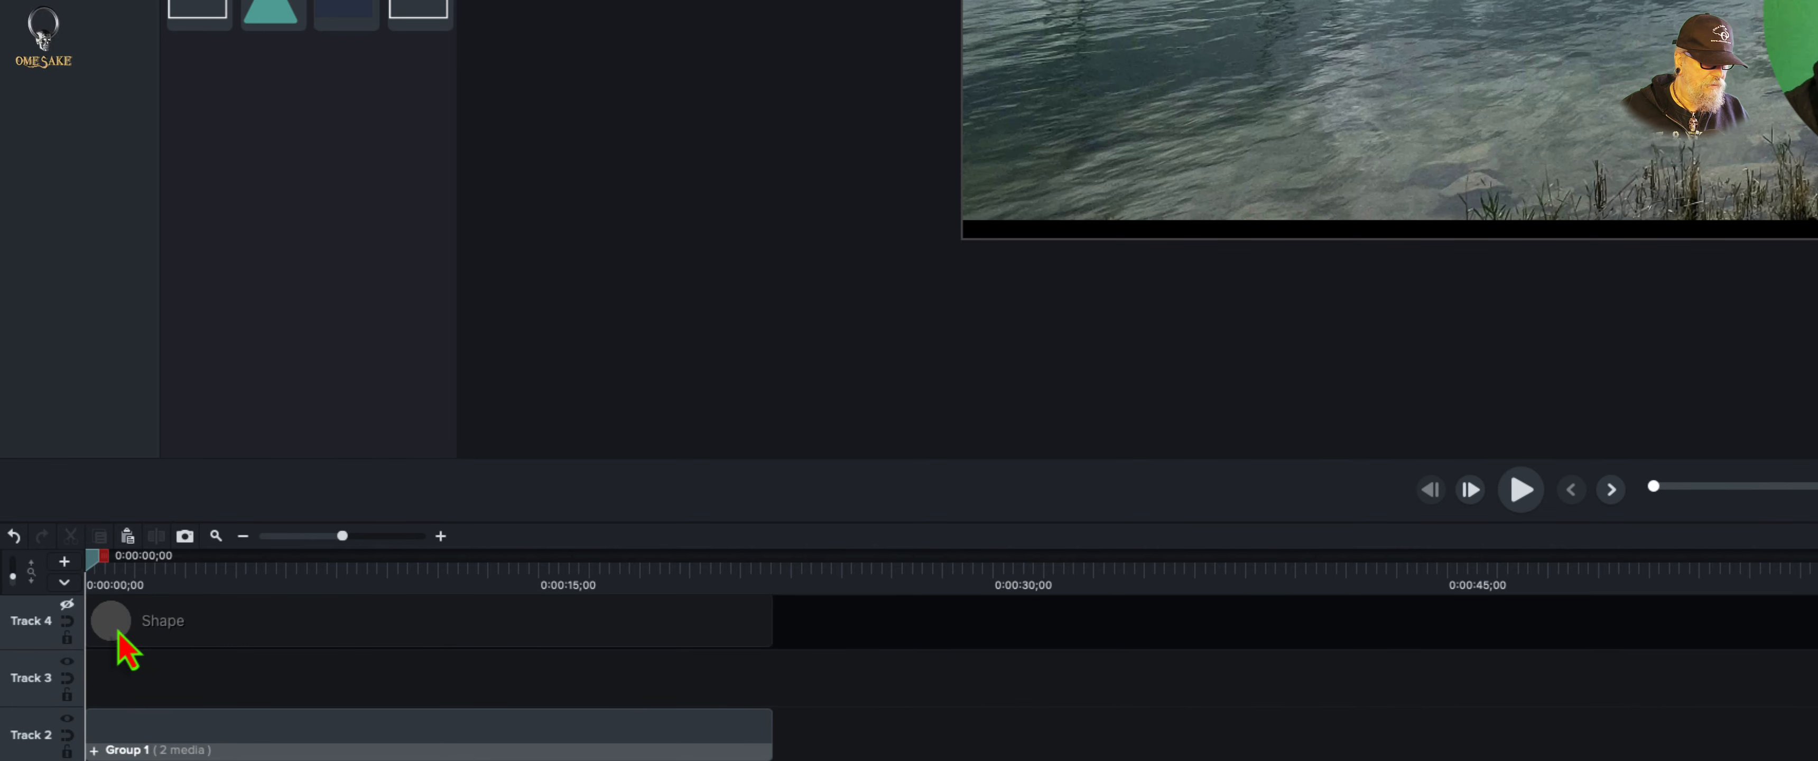
pyautogui.click(67, 605)
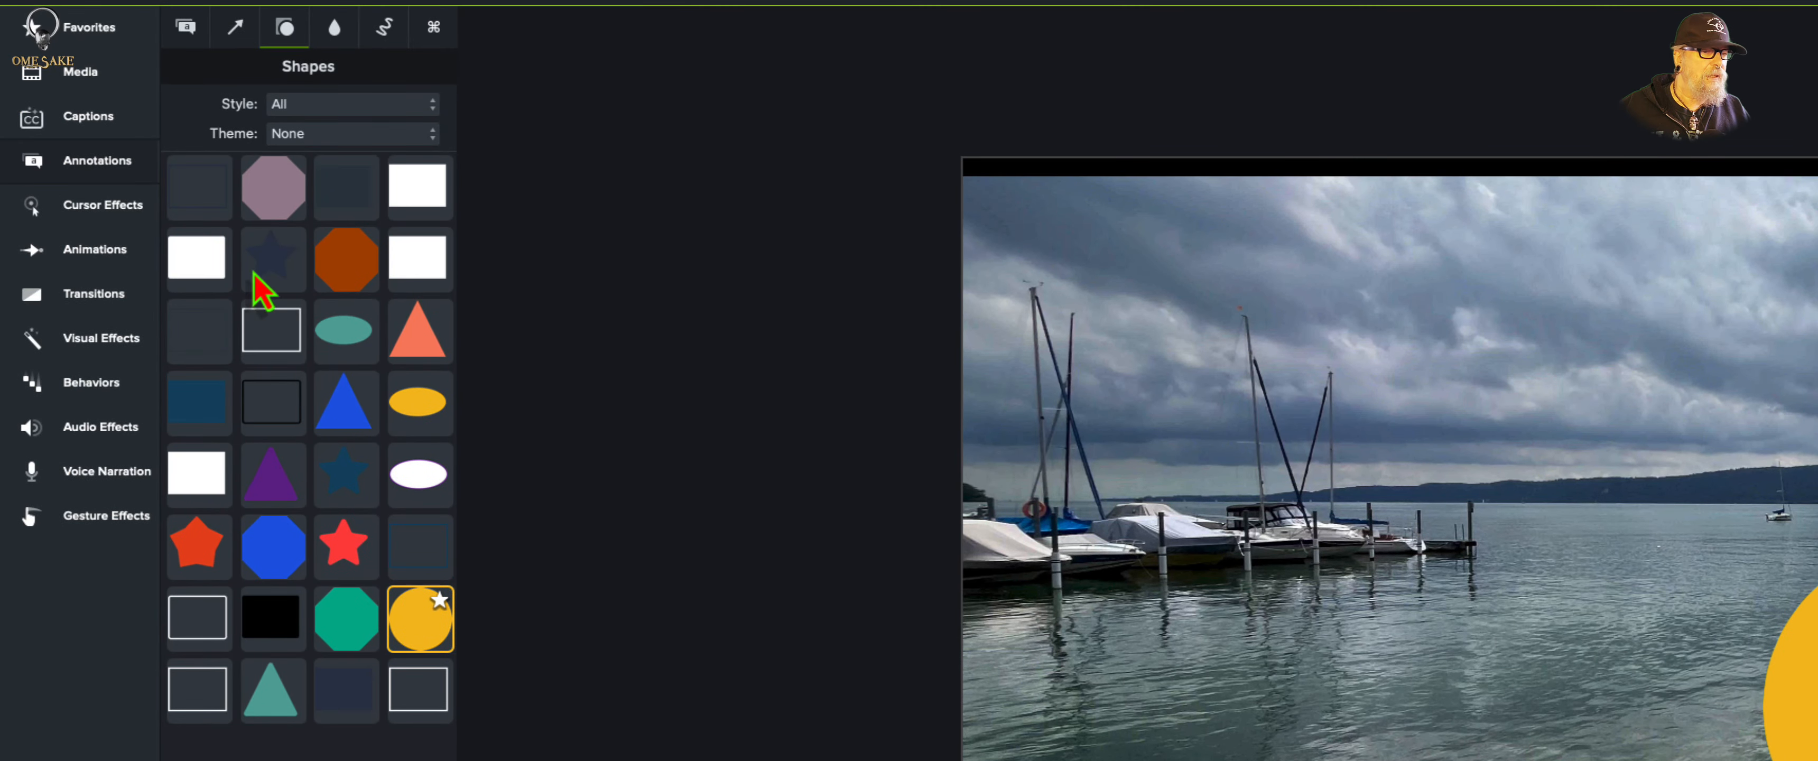
# Add the gearbox dynamic background from the Camtasia 2024 library to Track 3
pyautogui.click(82, 78)
pyautogui.click(407, 41)
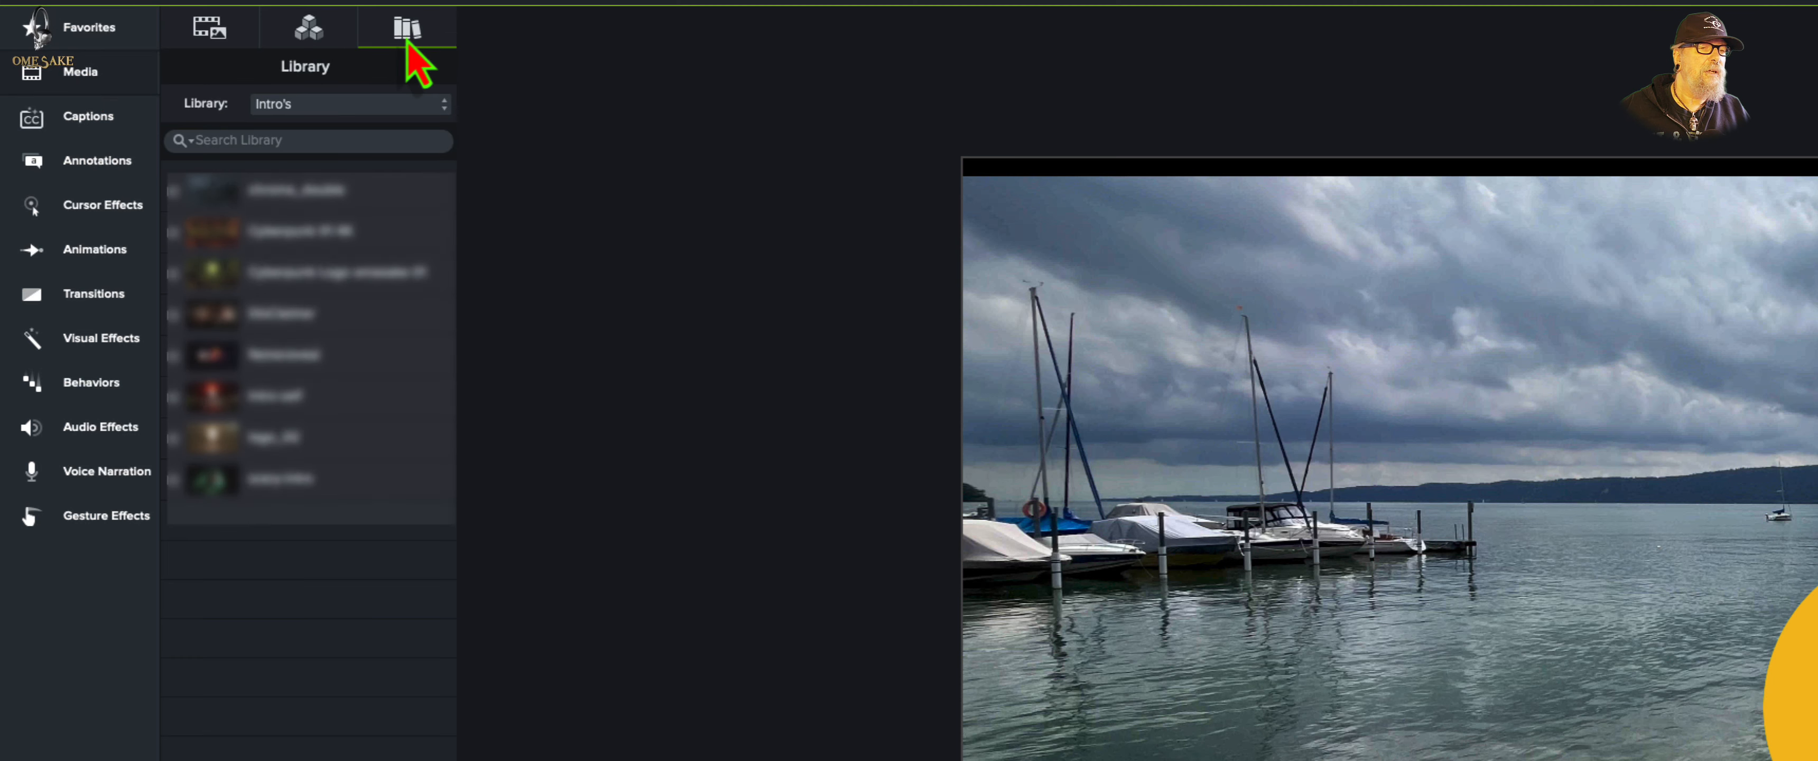
pyautogui.click(356, 106)
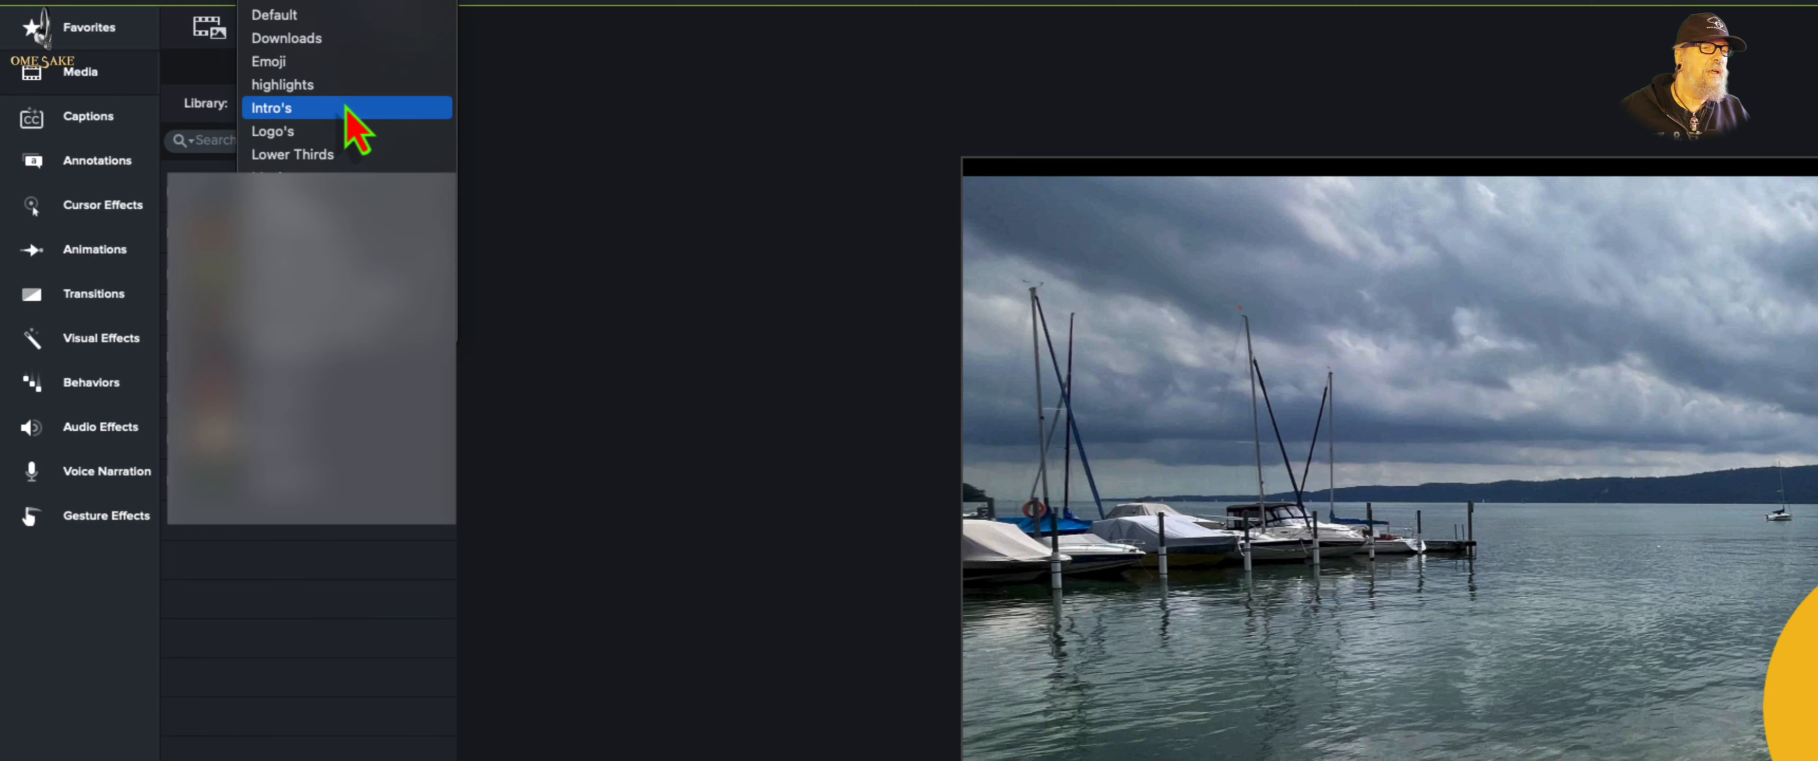
pyautogui.scroll(2, 345, 123)
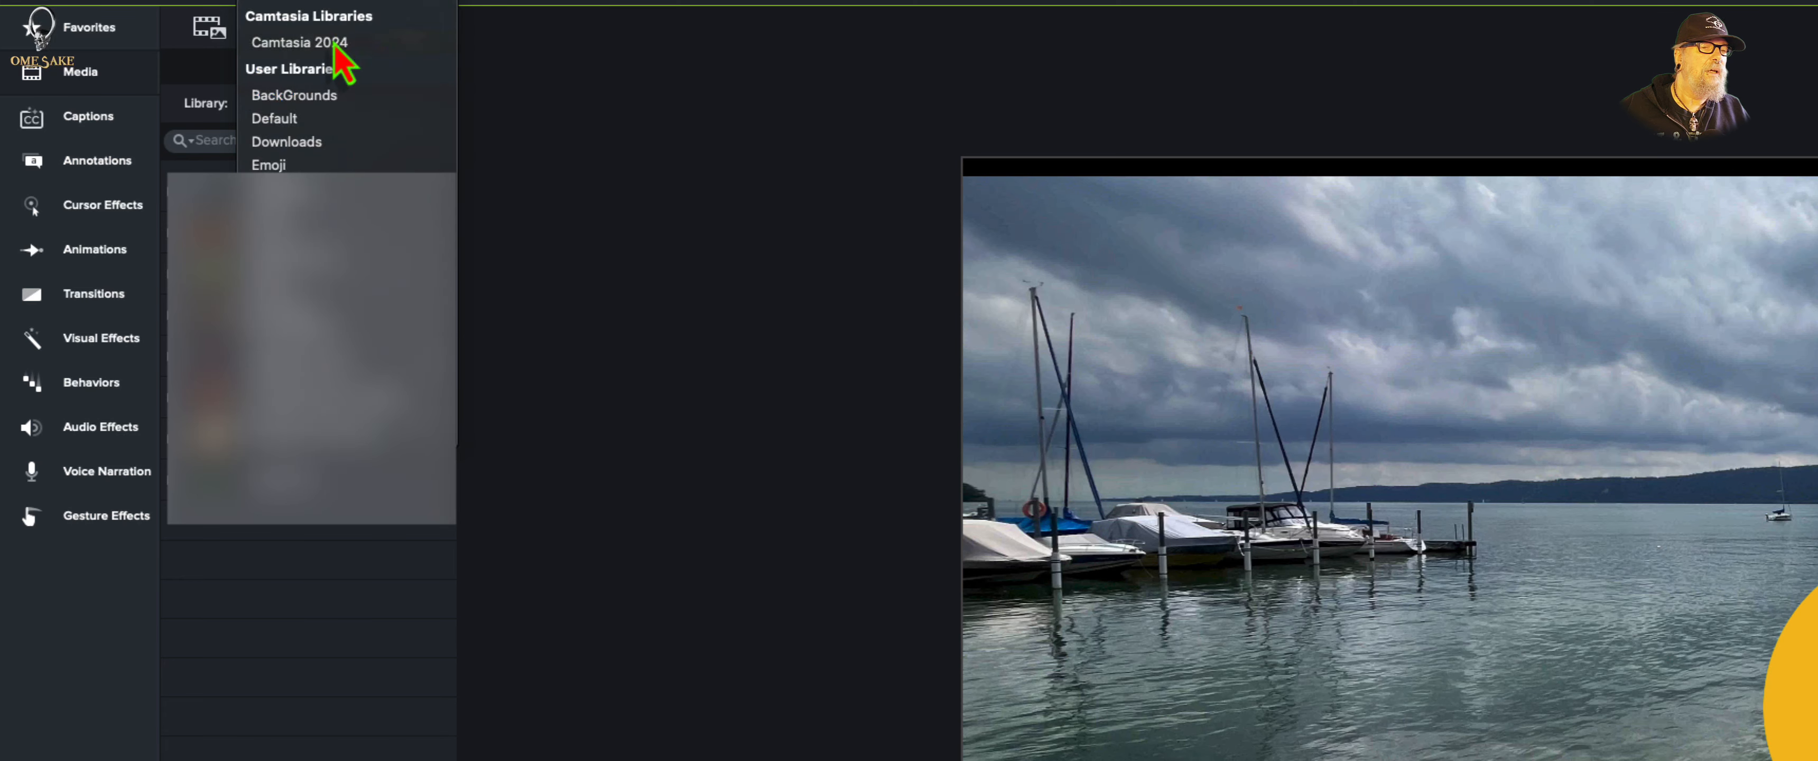
pyautogui.click(345, 68)
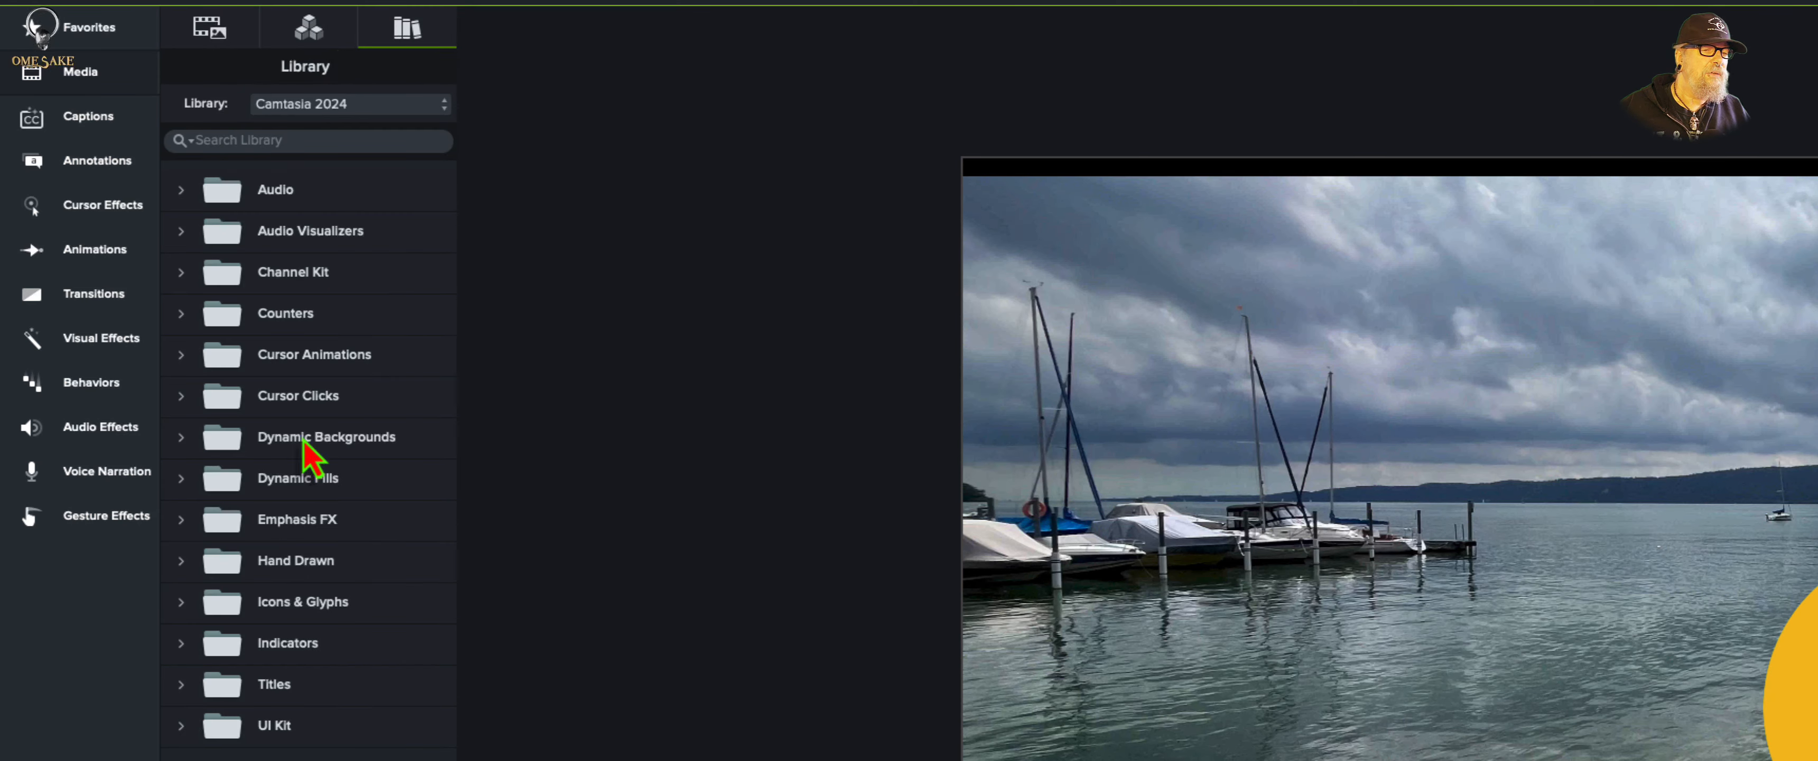
pyautogui.click(181, 438)
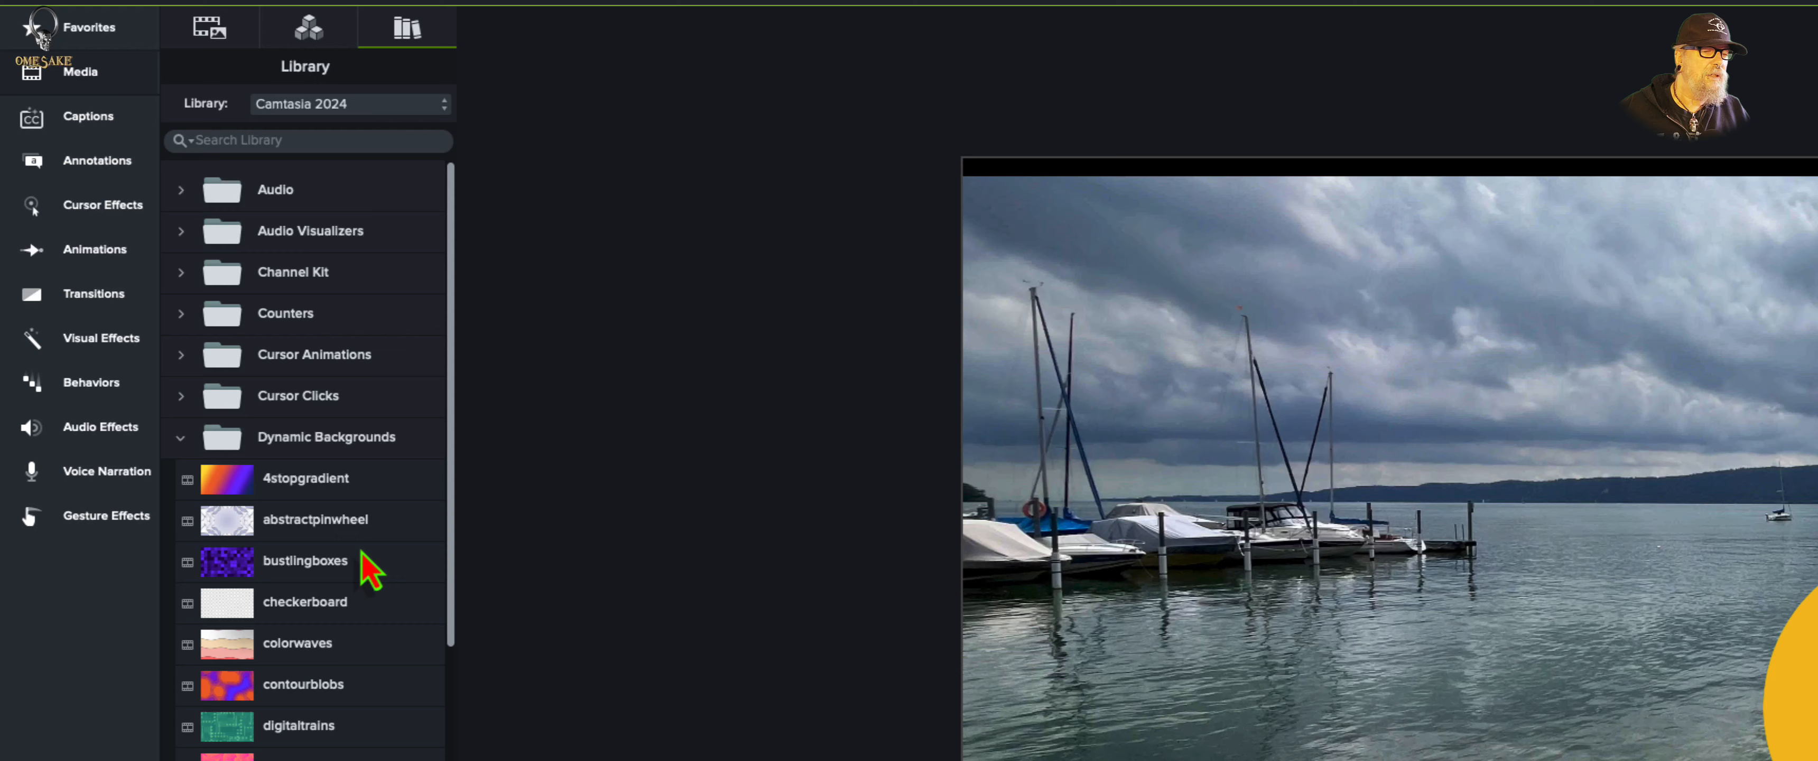
pyautogui.scroll(-10, 364, 557)
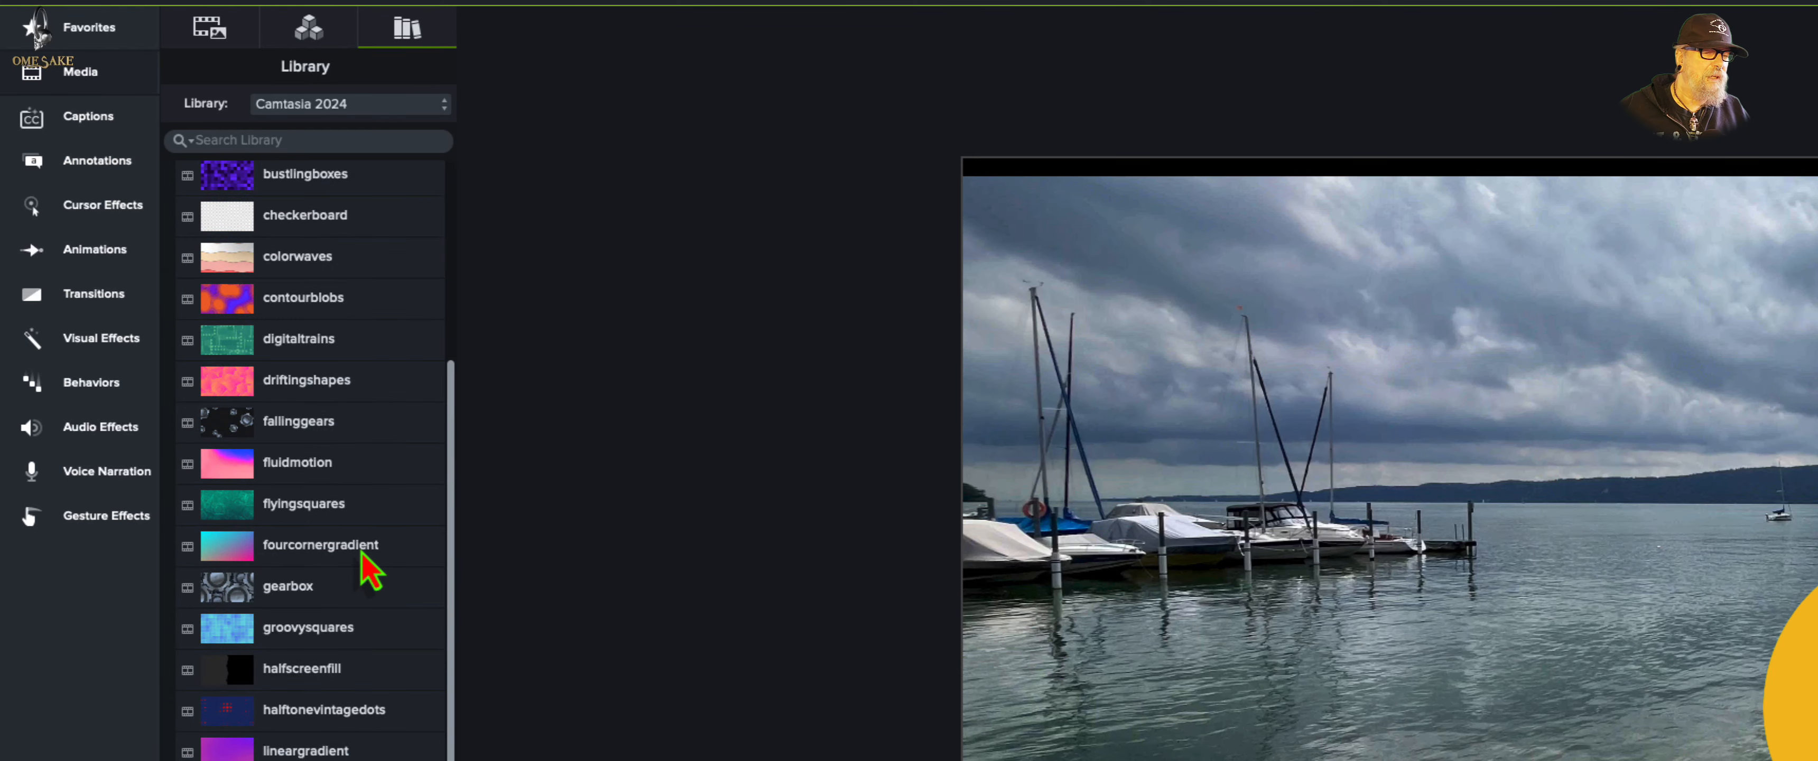
pyautogui.click(208, 586)
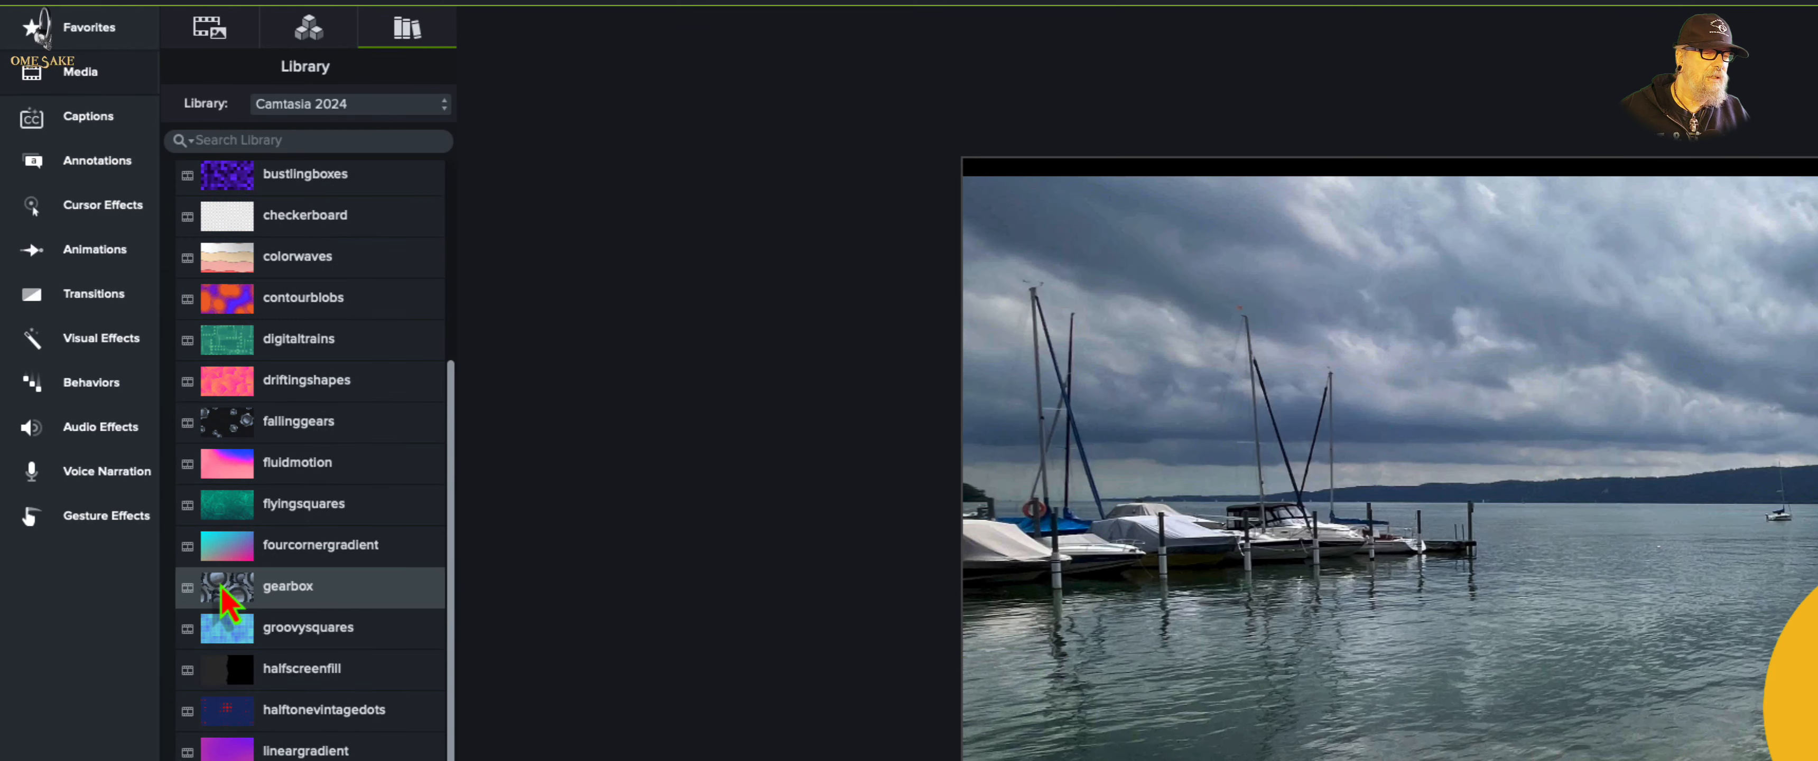
pyautogui.moveTo(221, 586); pyautogui.dragTo(189, 616)
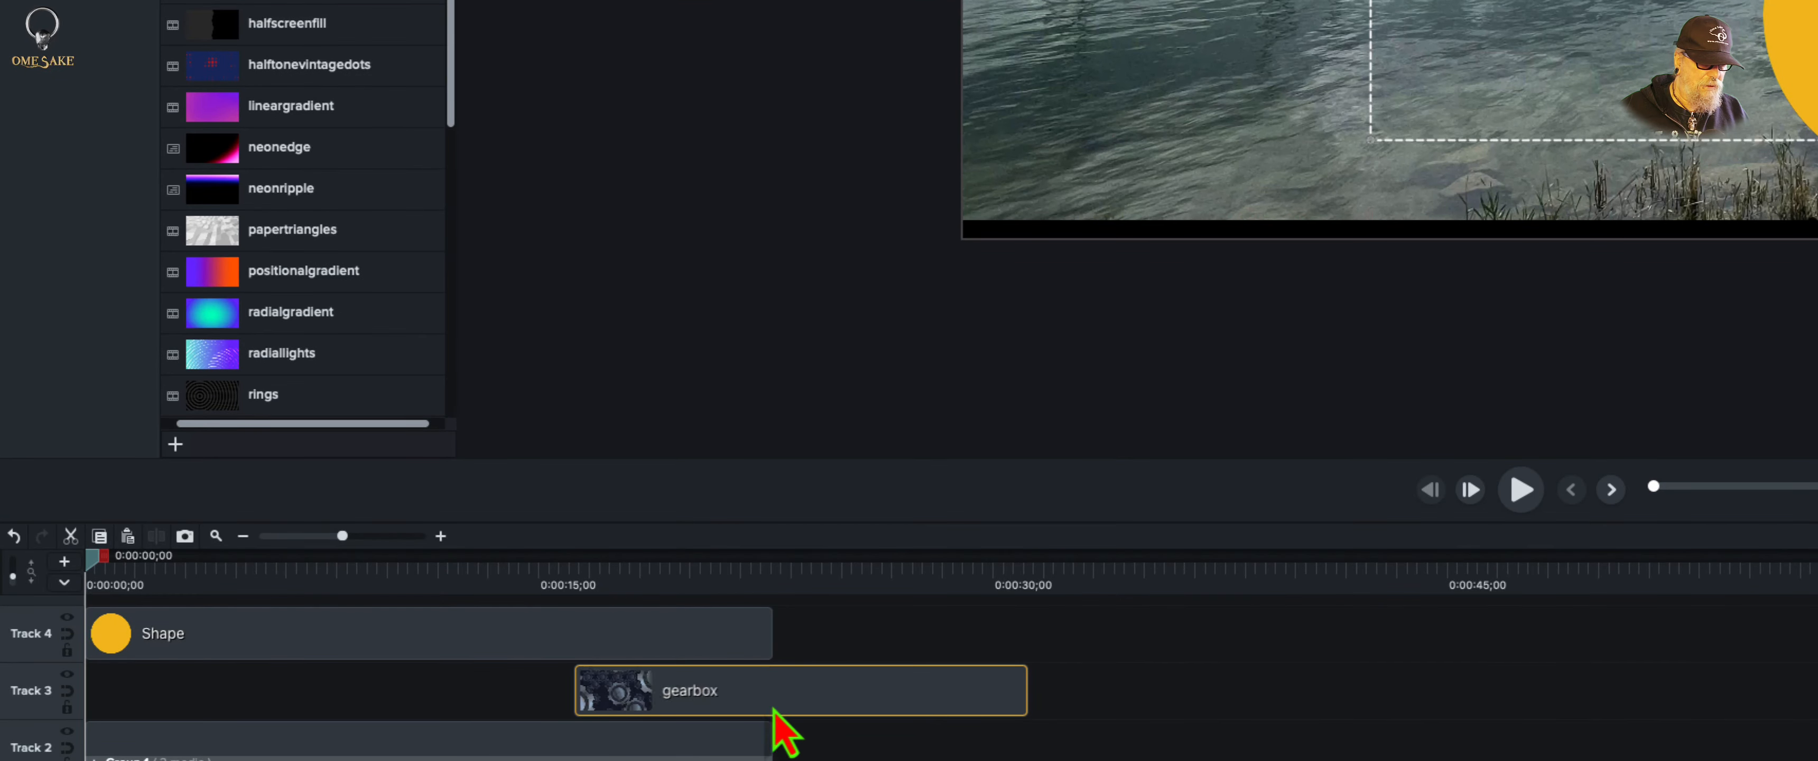
# Move the gearbox clip to the start of the timeline and extend it to the end of the shape clip
pyautogui.moveTo(851, 697); pyautogui.dragTo(352, 706)
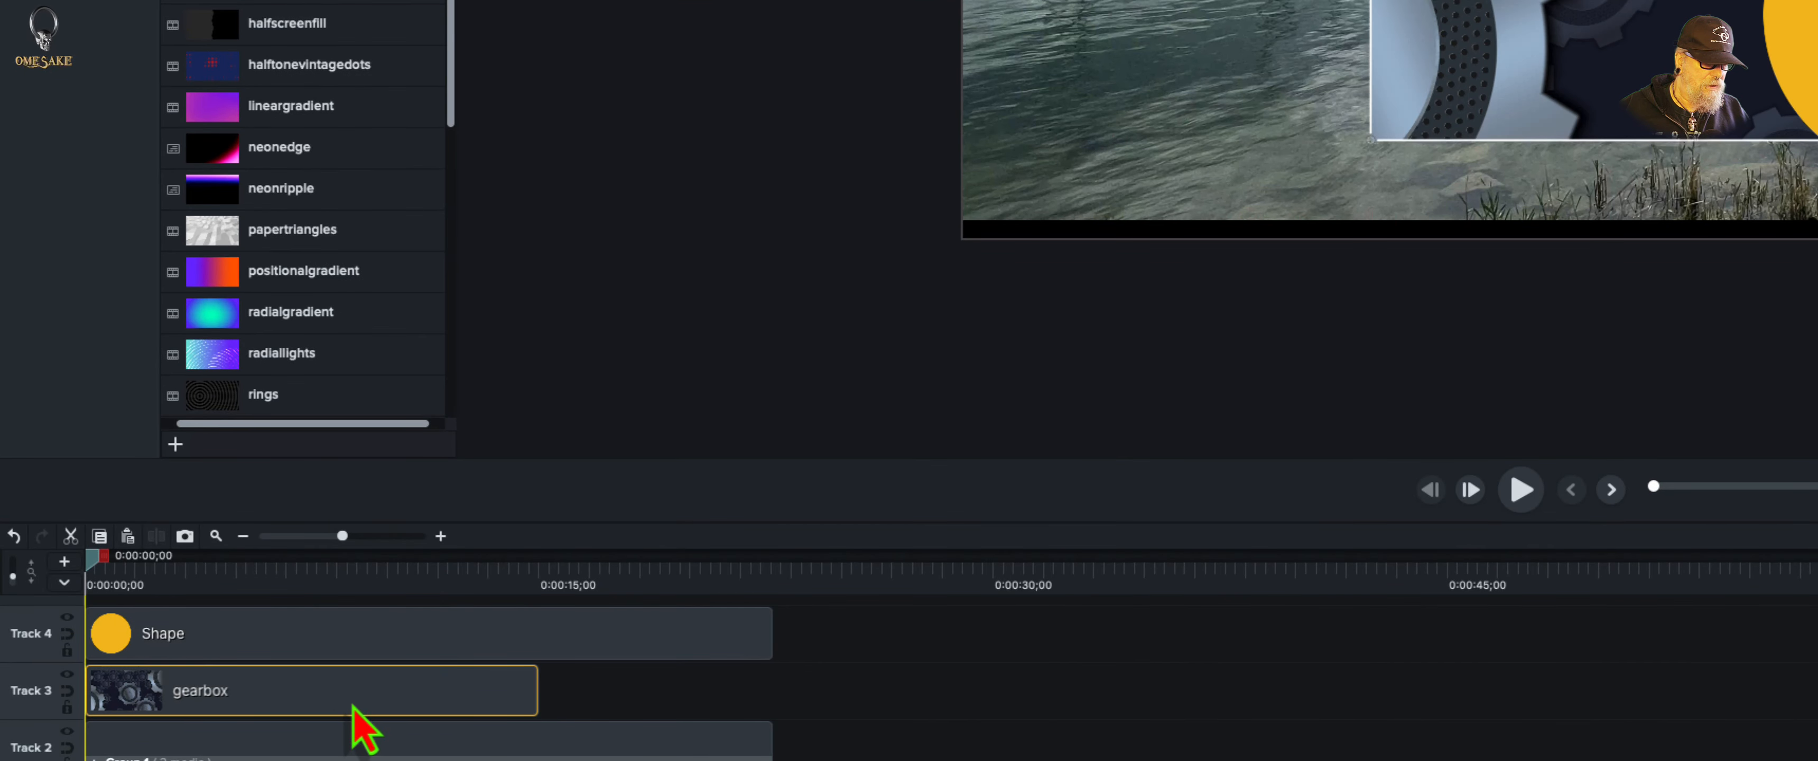
pyautogui.moveTo(538, 695); pyautogui.dragTo(771, 713)
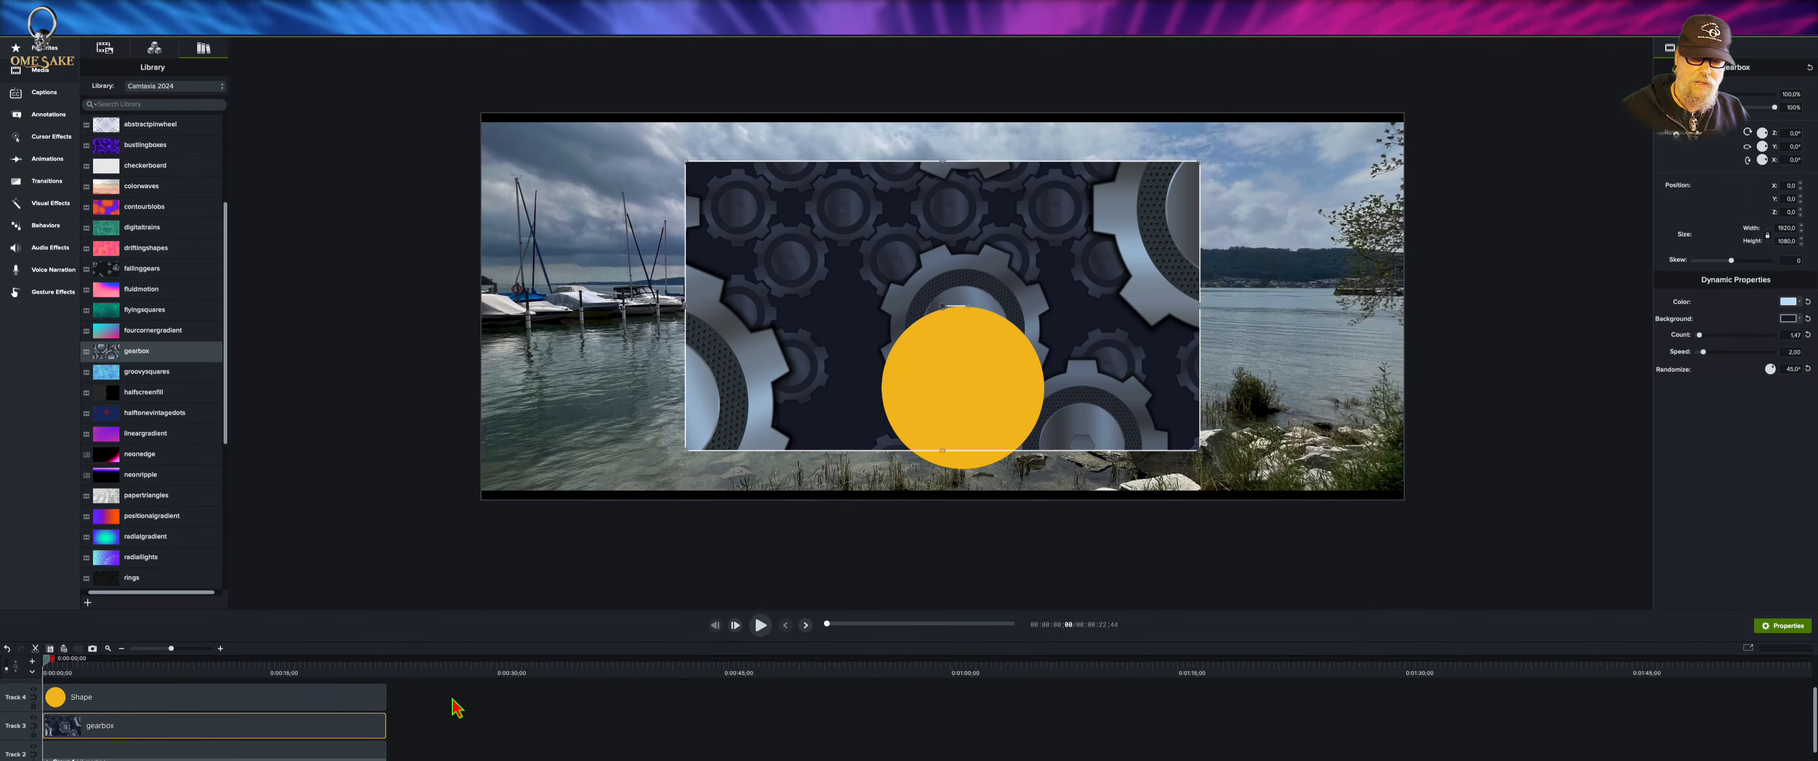
# Shrink the gearbox background on the canvas and position it behind the yellow circle
pyautogui.scroll(1, 688, 195)
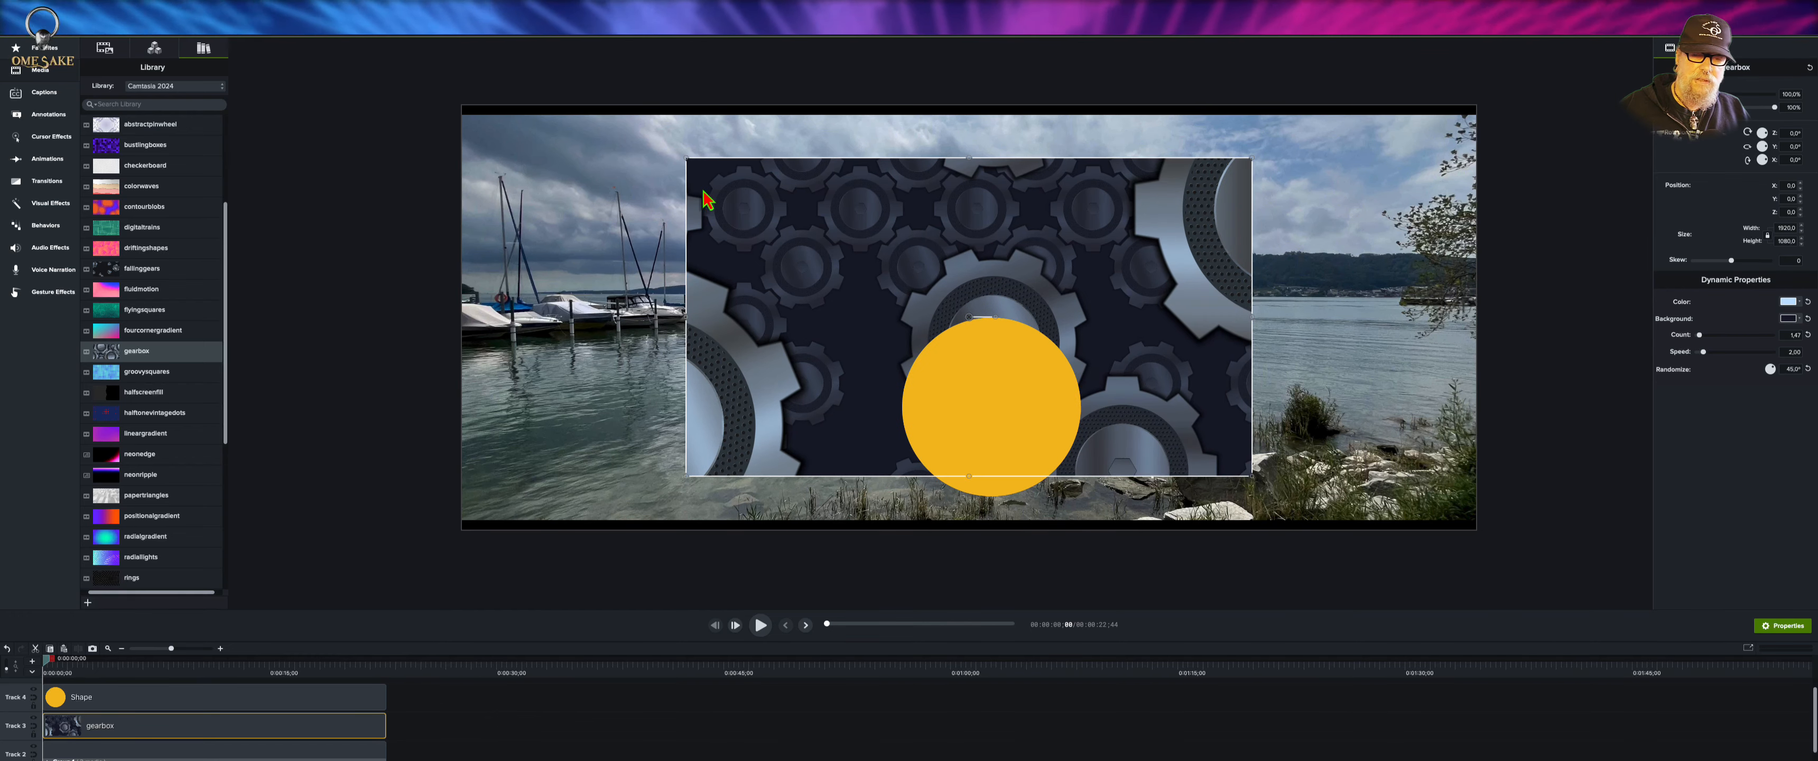
pyautogui.moveTo(691, 169); pyautogui.dragTo(884, 292)
pyautogui.moveTo(1290, 520); pyautogui.dragTo(1247, 496)
pyautogui.moveTo(1066, 393); pyautogui.dragTo(992, 394)
pyautogui.moveTo(814, 300); pyautogui.dragTo(833, 317)
pyautogui.moveTo(1171, 508); pyautogui.dragTo(1157, 500)
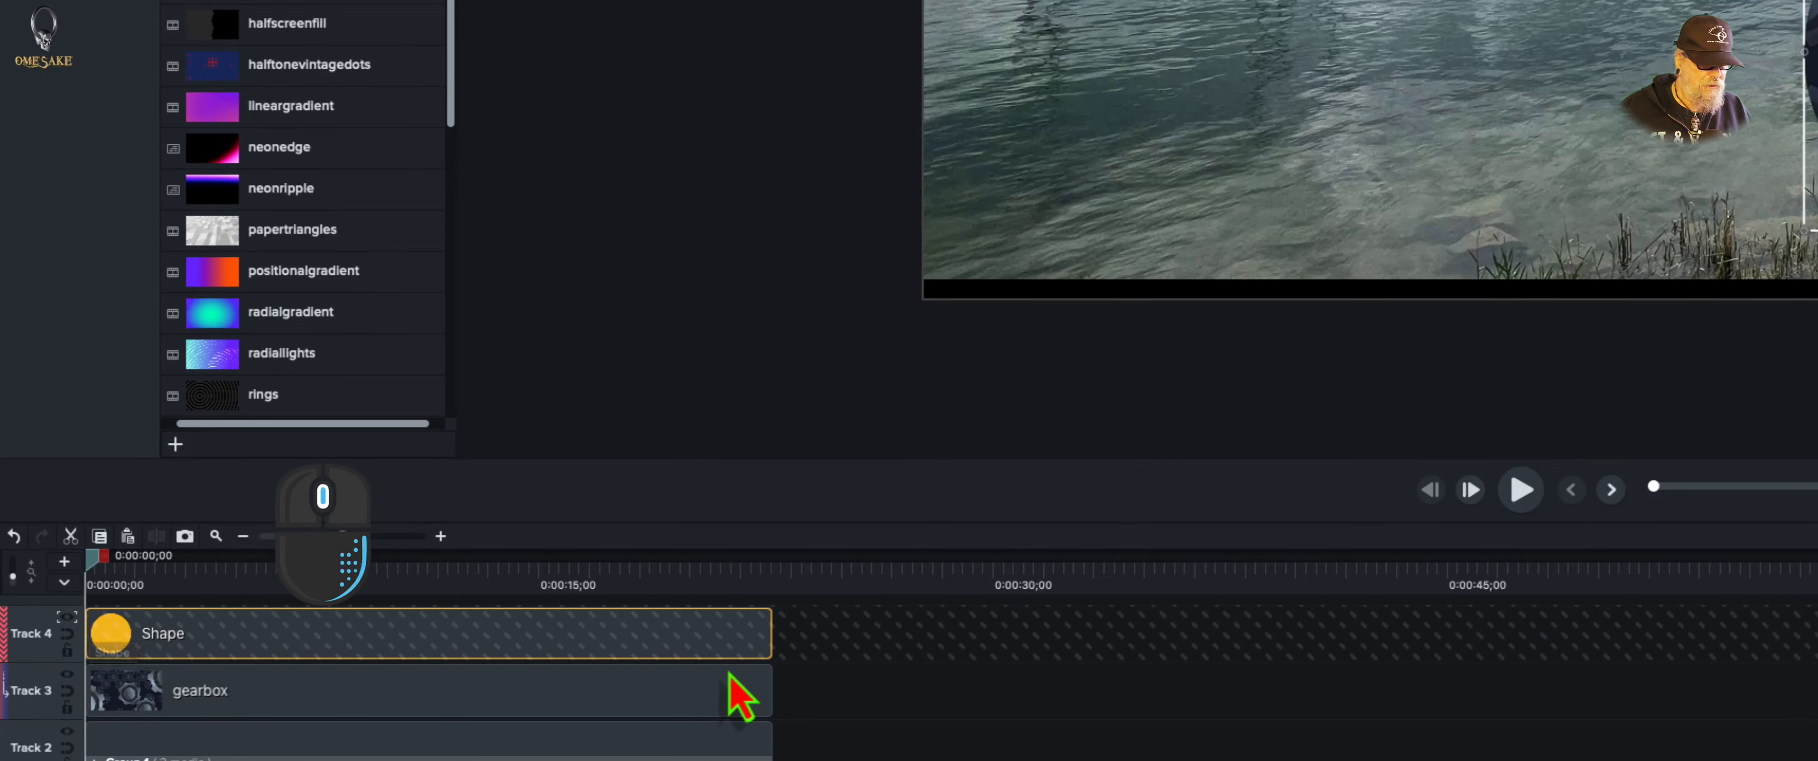
# Group the yellow circle shape with the gearbox clip, and set the track matte mode of Track 4 to None
pyautogui.moveTo(831, 698); pyautogui.dragTo(730, 653)
pyautogui.press('super+g')
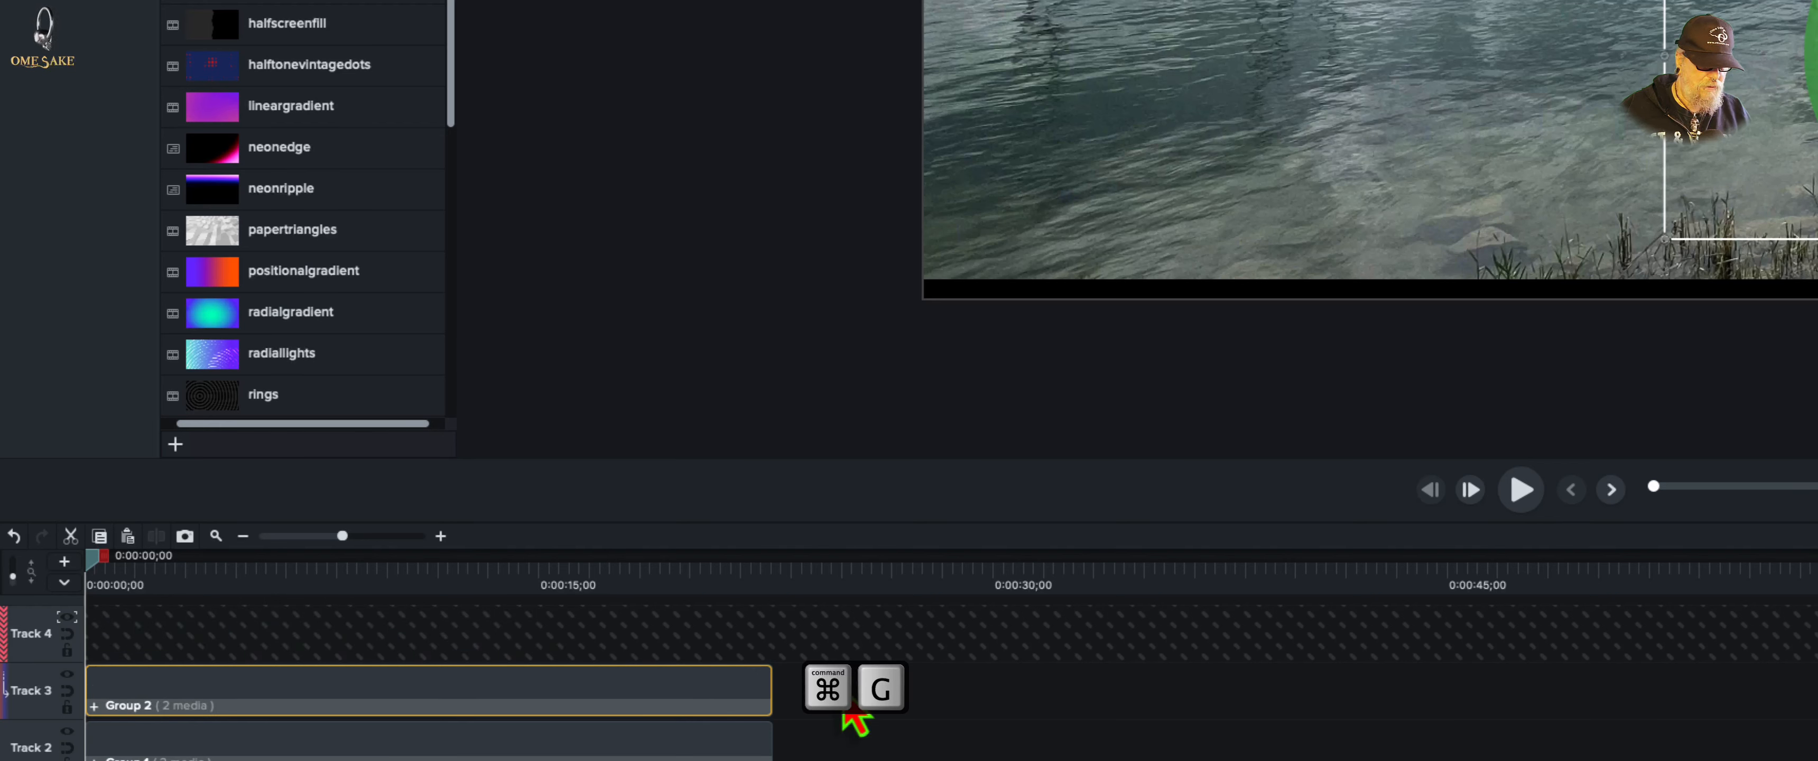
pyautogui.click(351, 632)
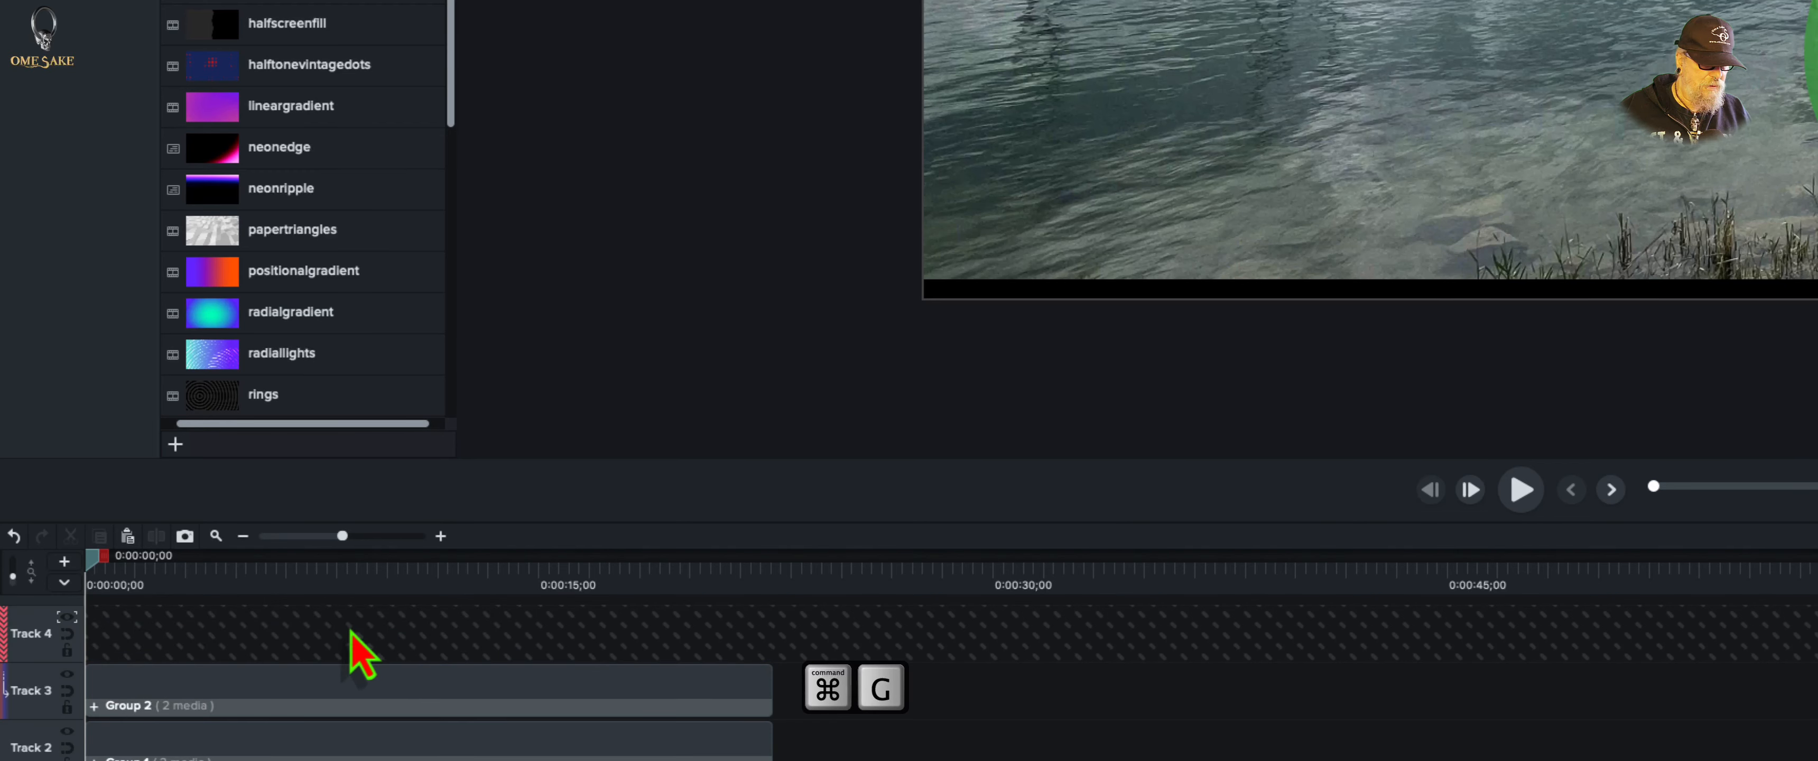
pyautogui.click(67, 618)
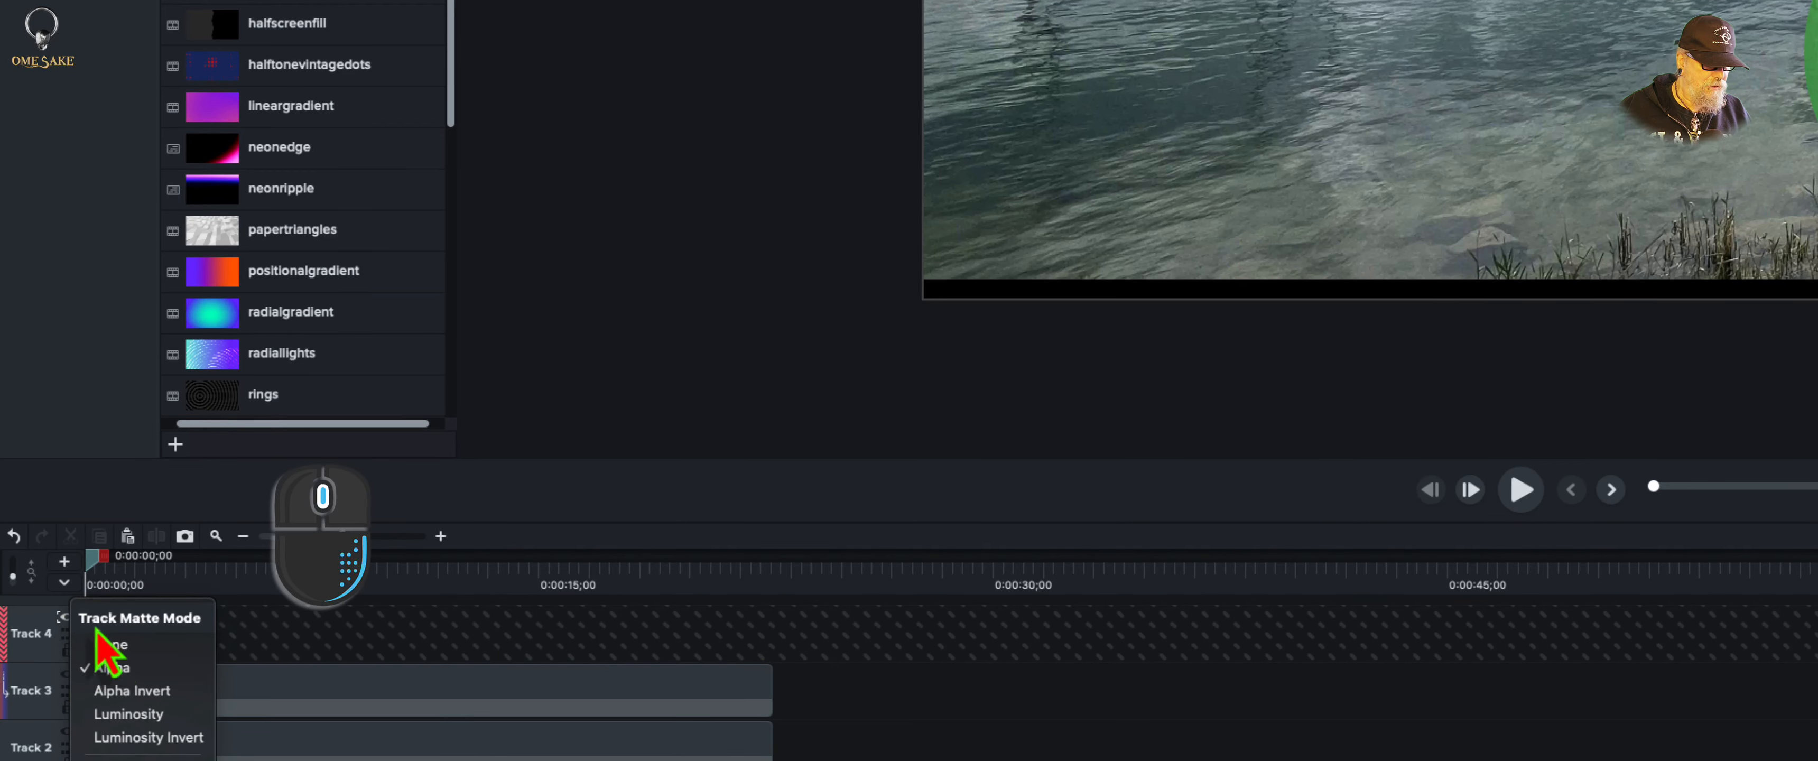
pyautogui.click(105, 644)
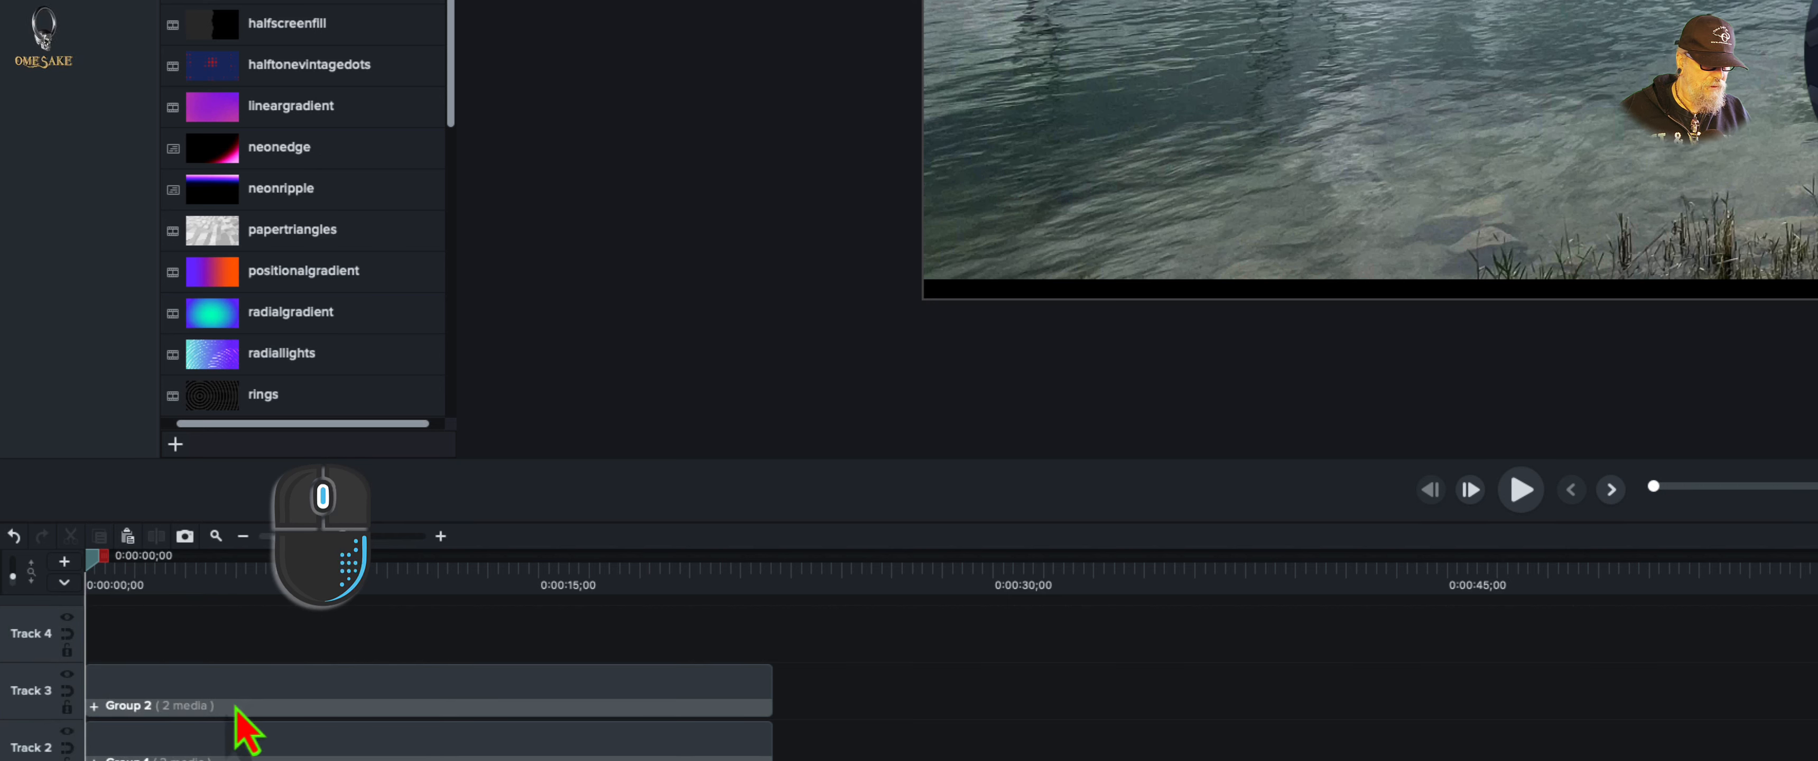
# Move the webcam group from Track 2 to Track 4, above the gearbox group, and lock Track 4
pyautogui.click(187, 735)
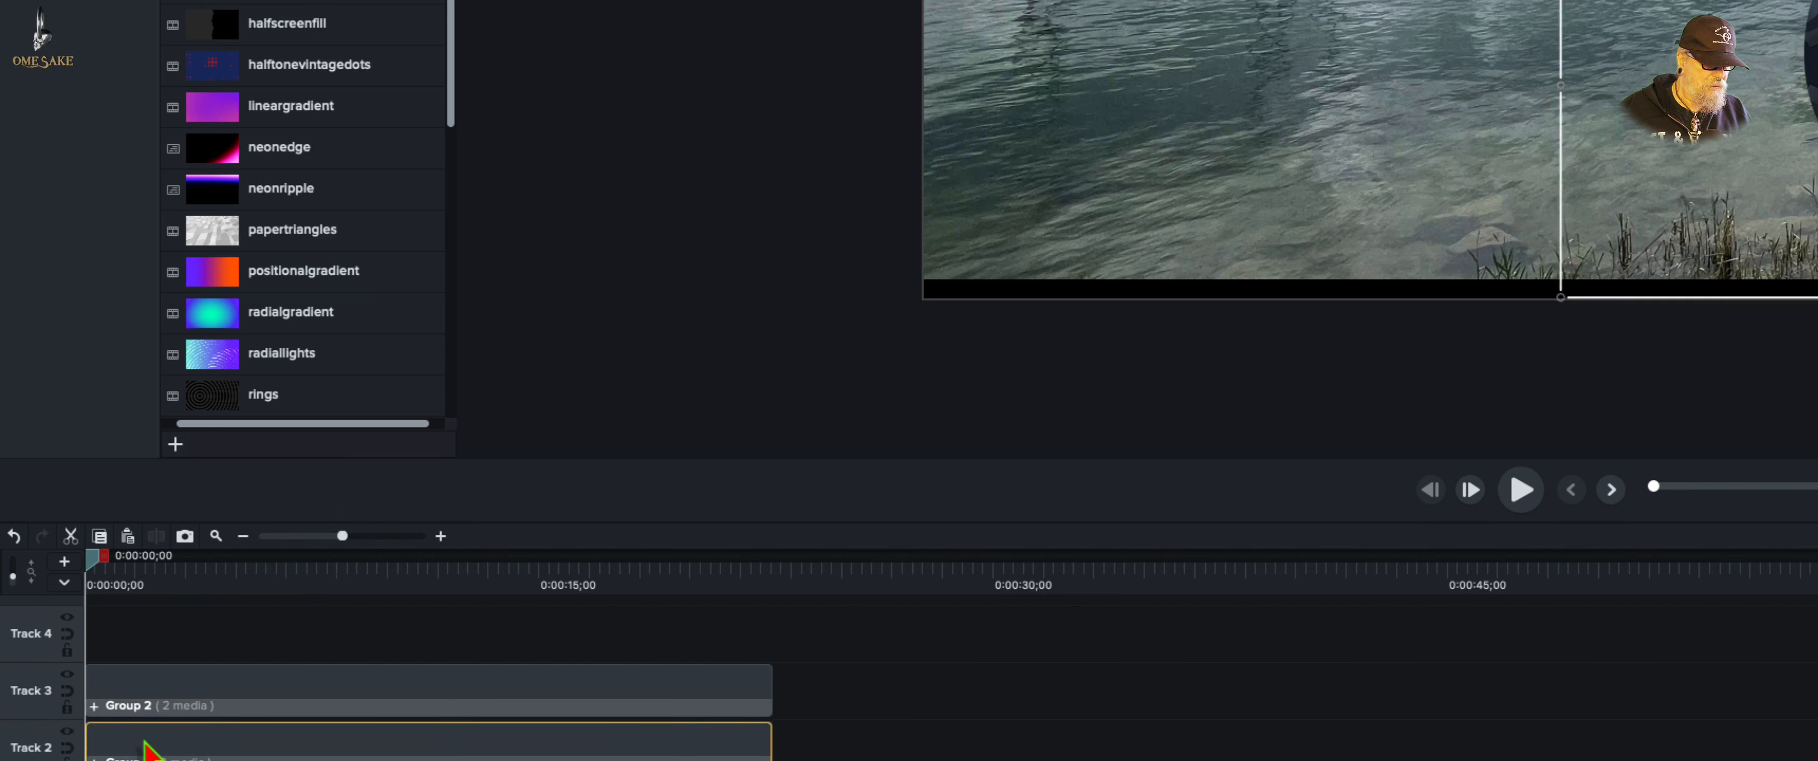
pyautogui.moveTo(144, 742); pyautogui.dragTo(144, 706)
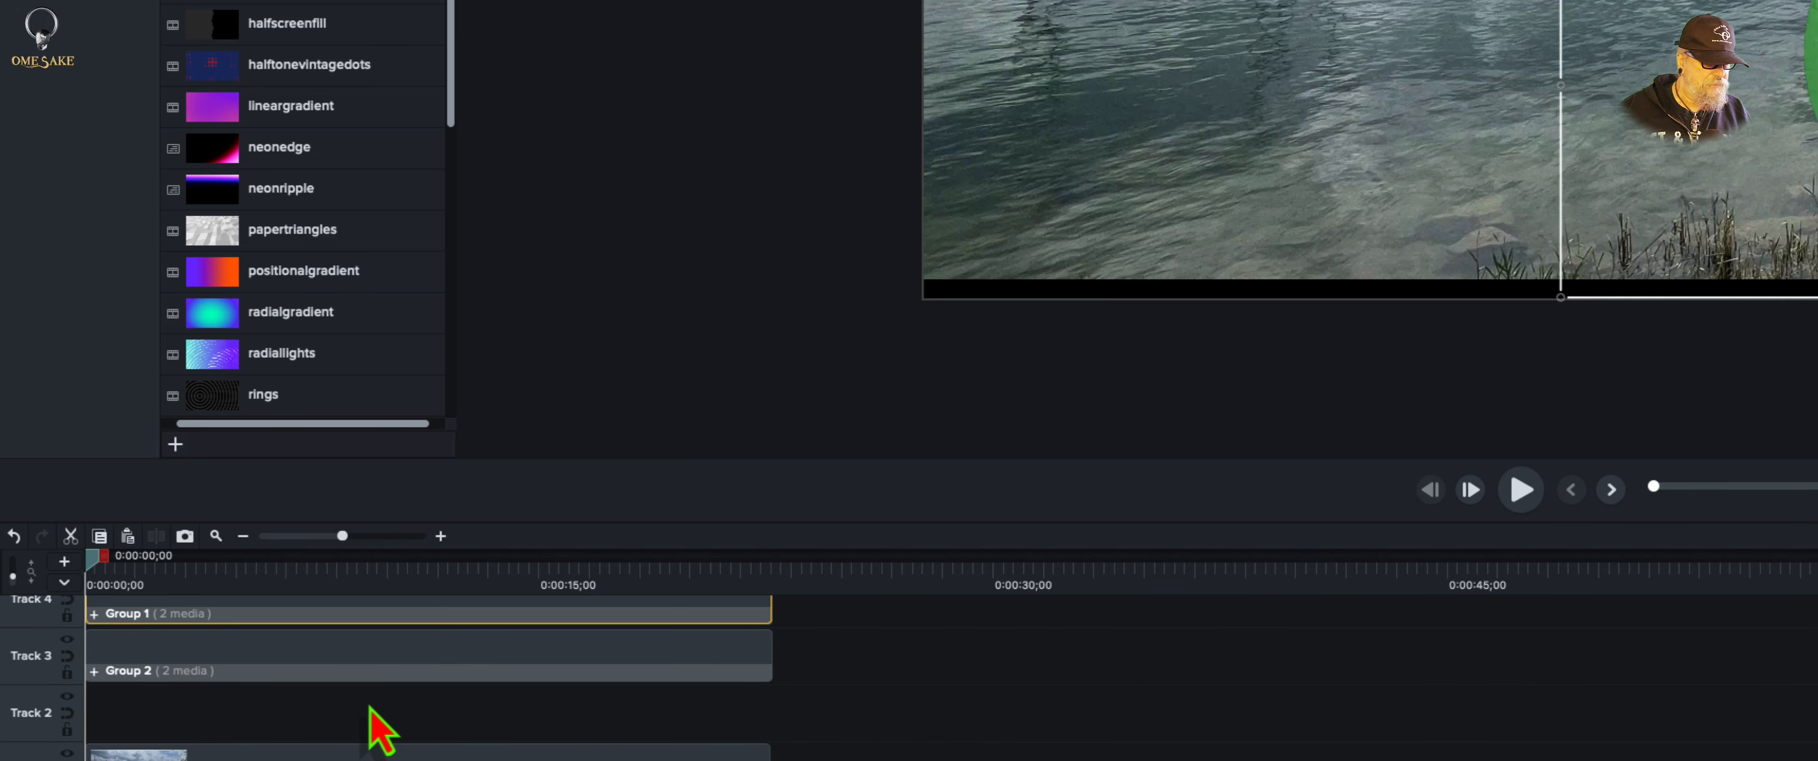
pyautogui.click(343, 718)
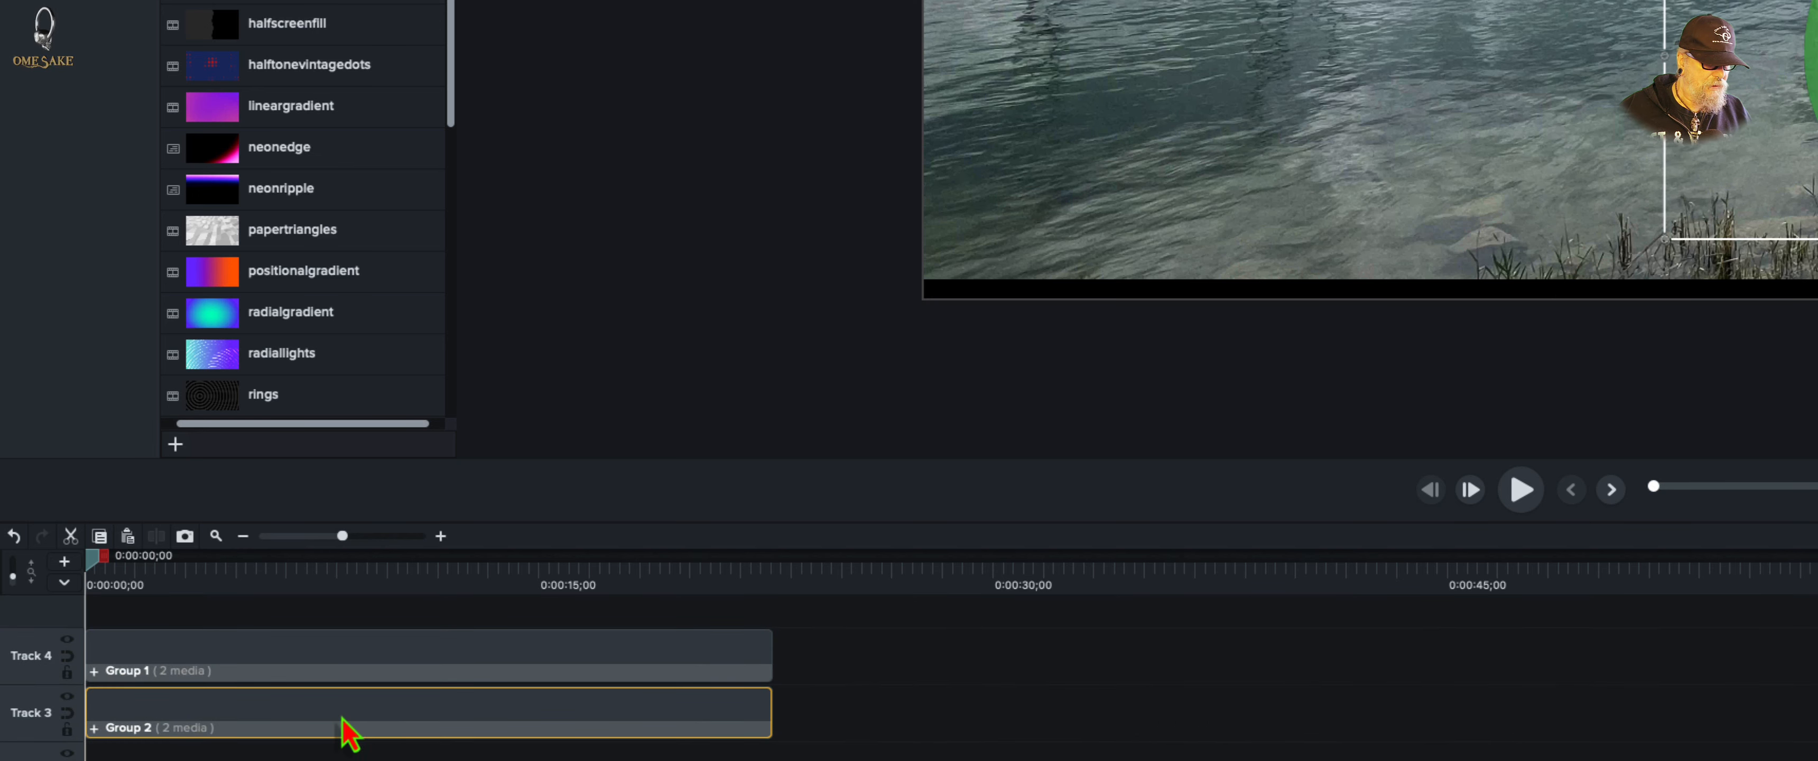
pyautogui.click(67, 672)
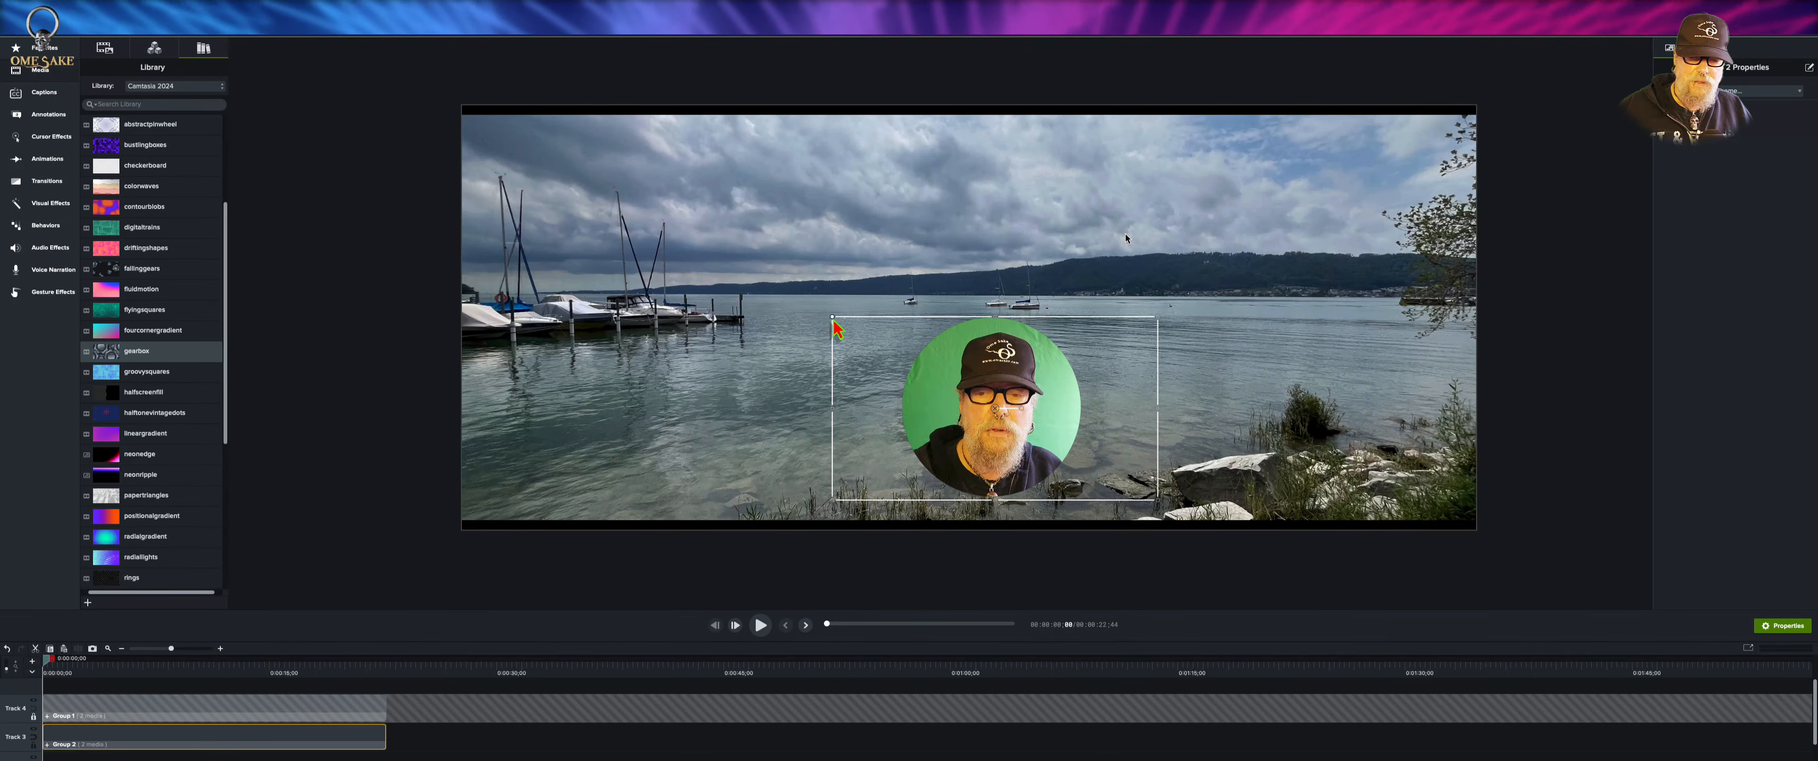
# Enlarge the gearbox group slightly on the canvas and center it behind the webcam circle as an even ring
pyautogui.moveTo(835, 323); pyautogui.dragTo(811, 312)
pyautogui.moveTo(1104, 439); pyautogui.dragTo(1111, 446)
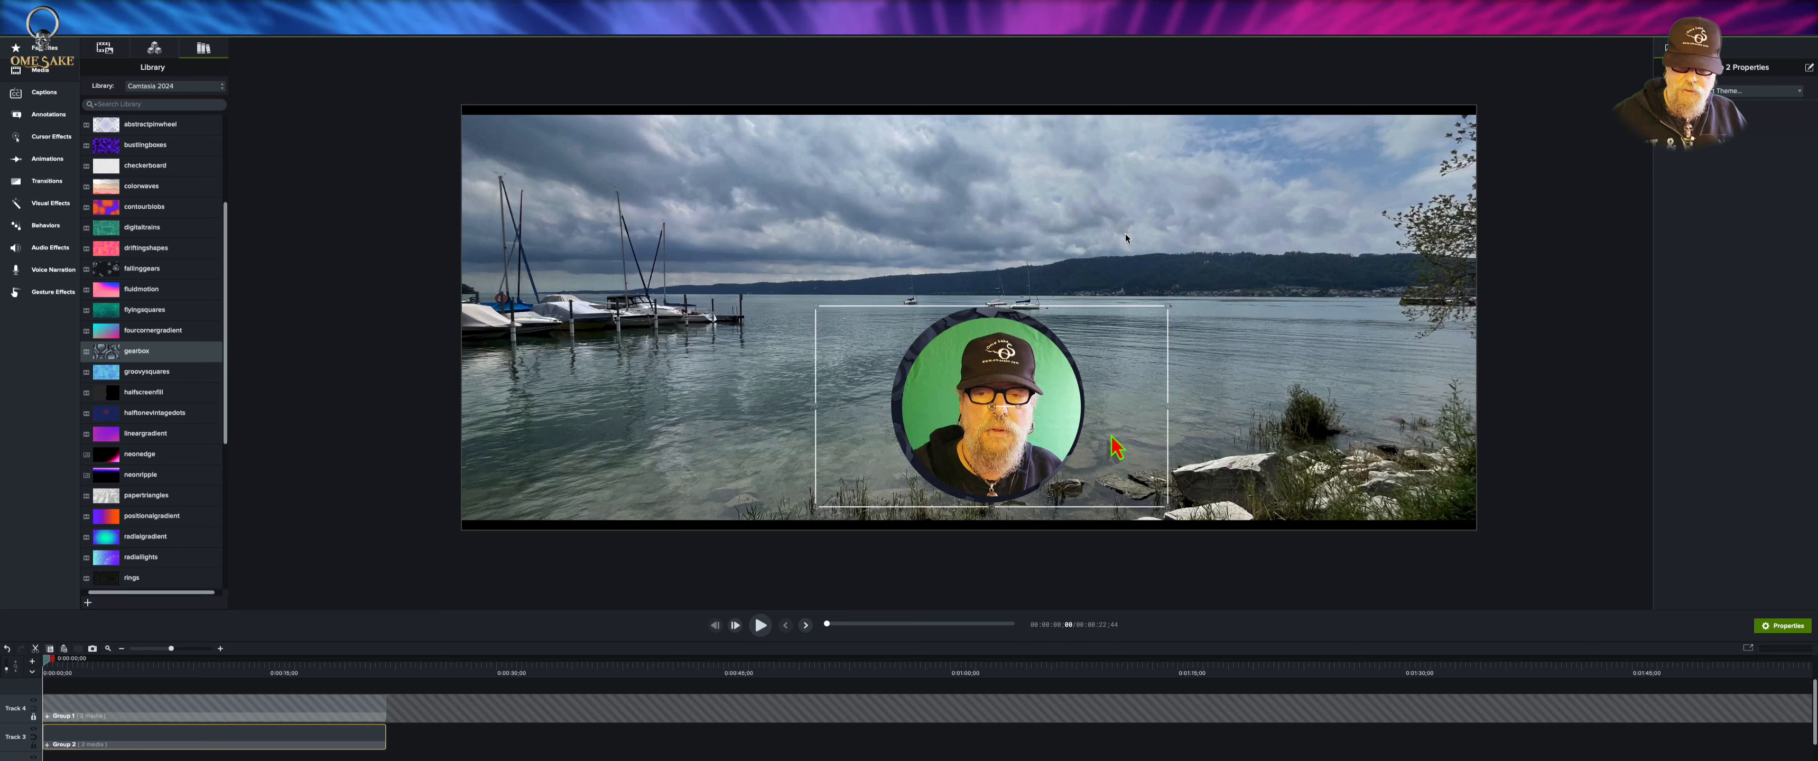
pyautogui.press('Right')
pyautogui.press('Right')
pyautogui.press('Right')
pyautogui.press('Down')
pyautogui.press('Down')
pyautogui.press('Down')
pyautogui.press('Down')
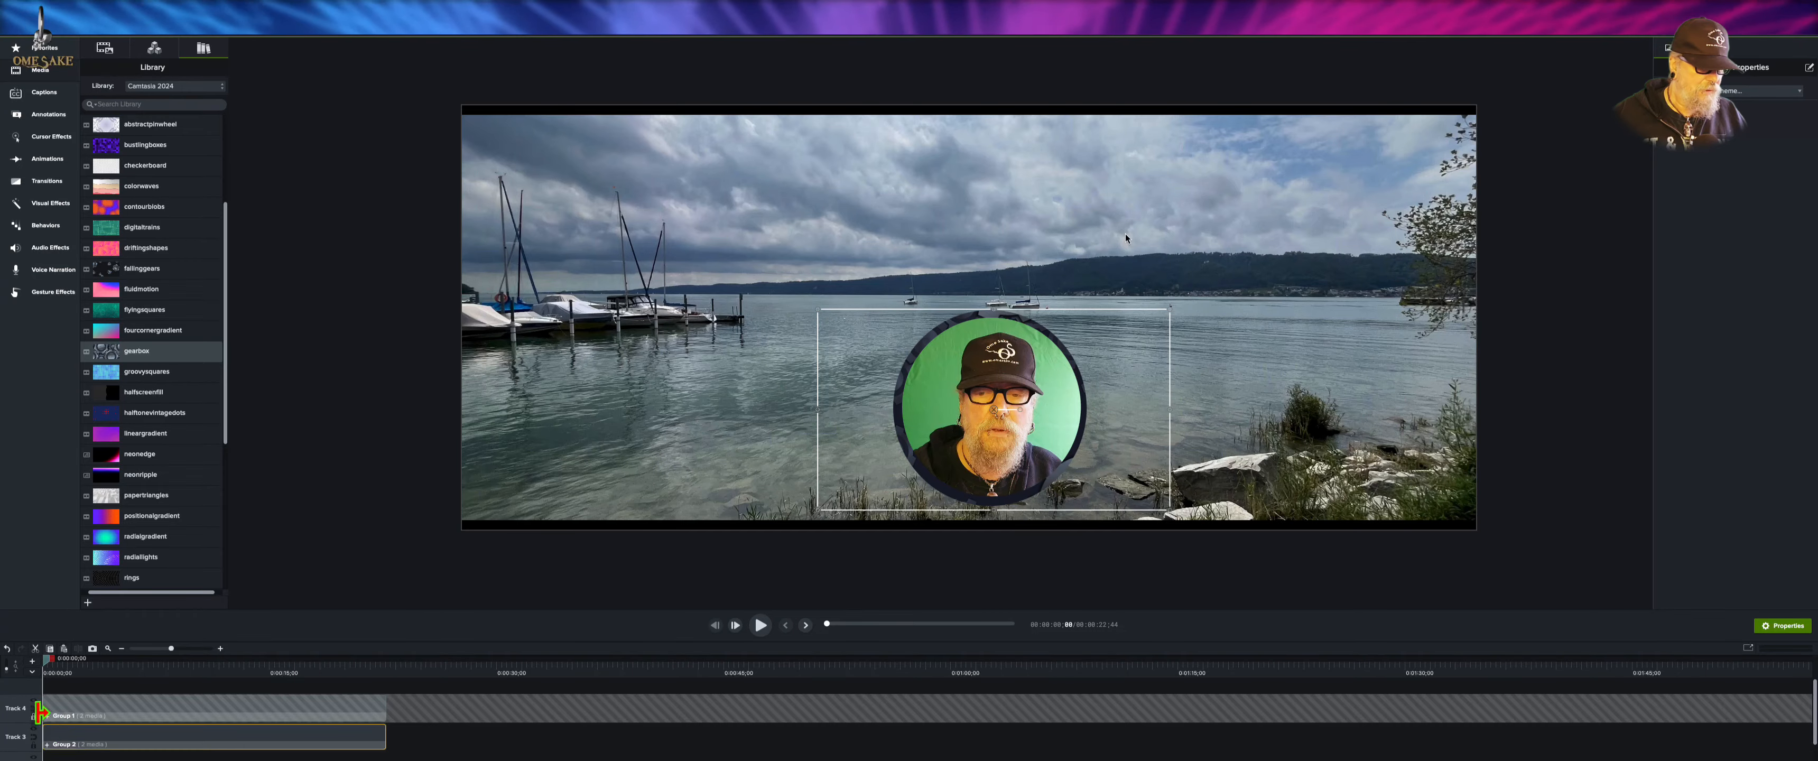
# Unlock Track 4 and combine the webcam group and the gearbox group into one group
pyautogui.click(33, 716)
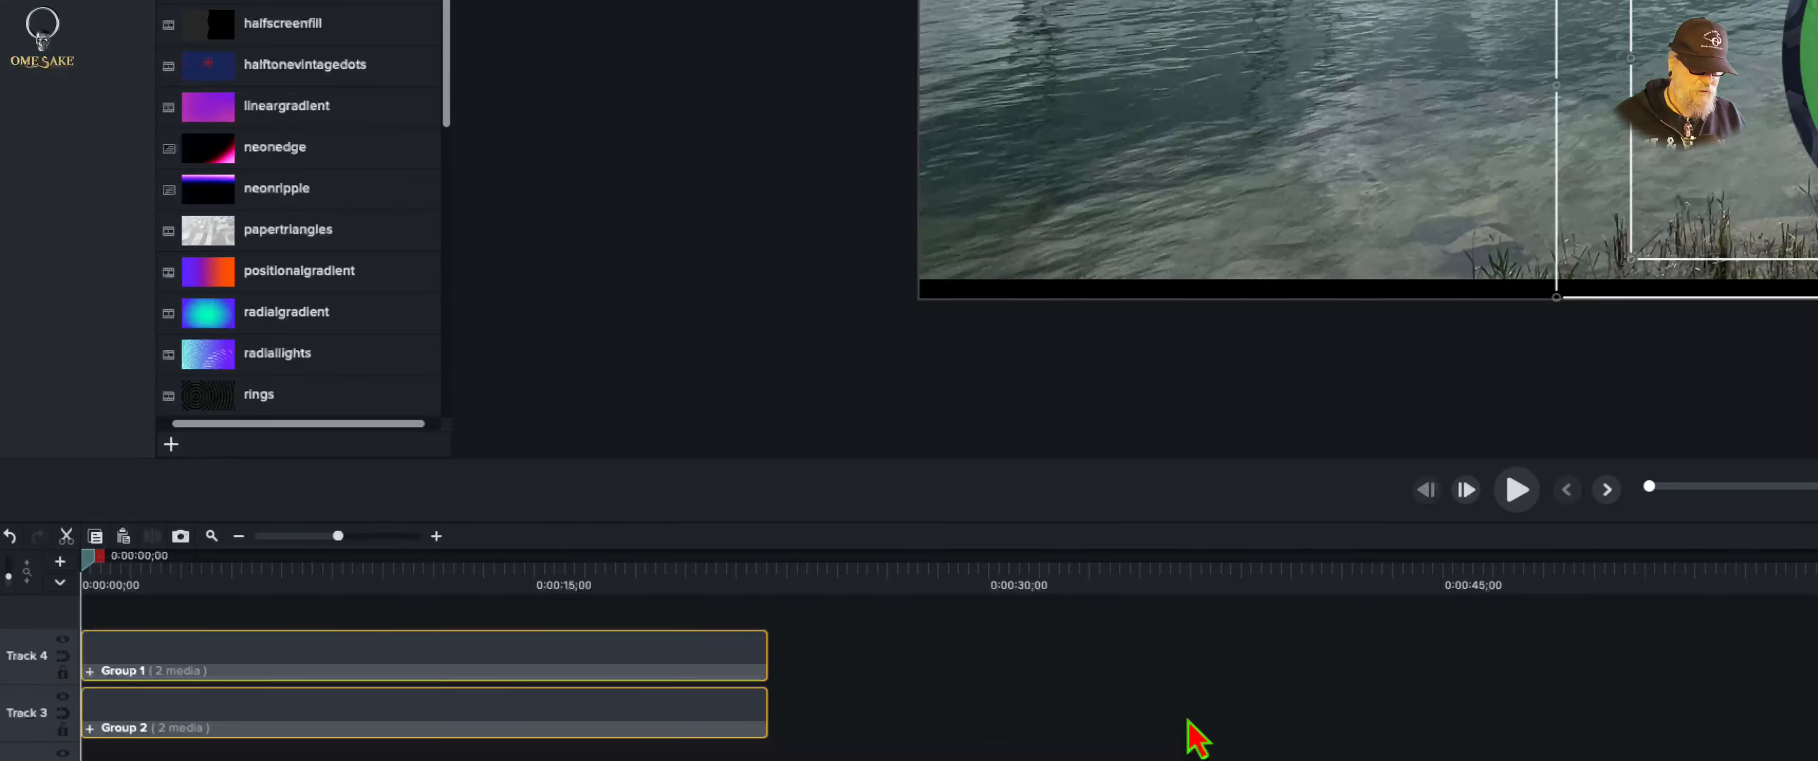
pyautogui.press('super+g')
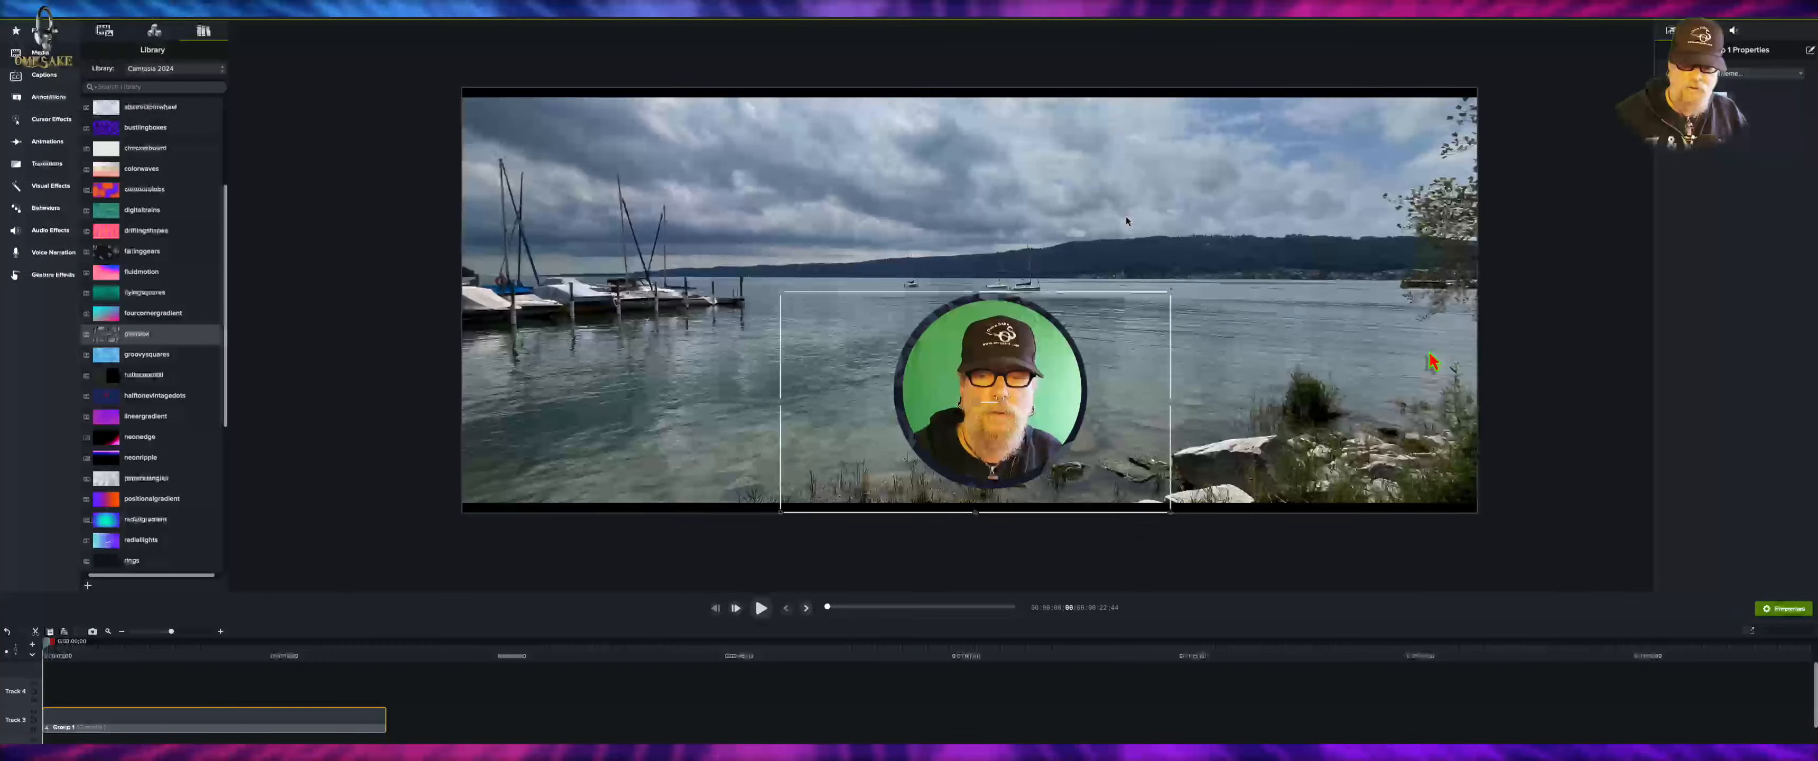
# Reposition the combined webcam group higher on the canvas, scaled down a little and tilted slightly clockwise
pyautogui.moveTo(1015, 431); pyautogui.dragTo(1040, 277)
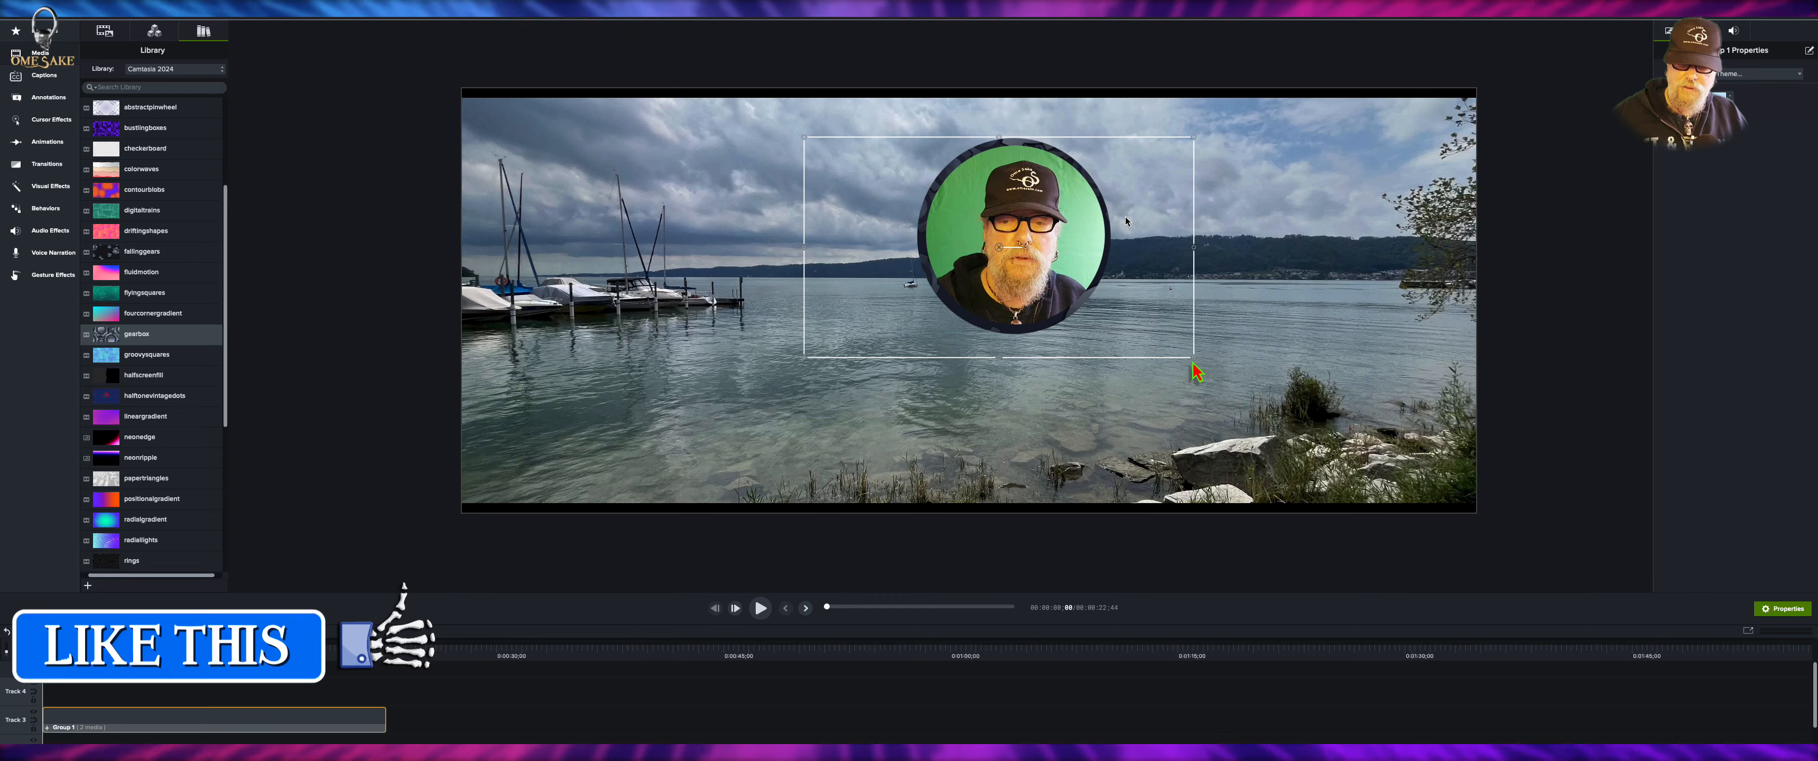
pyautogui.moveTo(1193, 358); pyautogui.dragTo(1194, 358)
pyautogui.moveTo(1191, 366); pyautogui.dragTo(1137, 346)
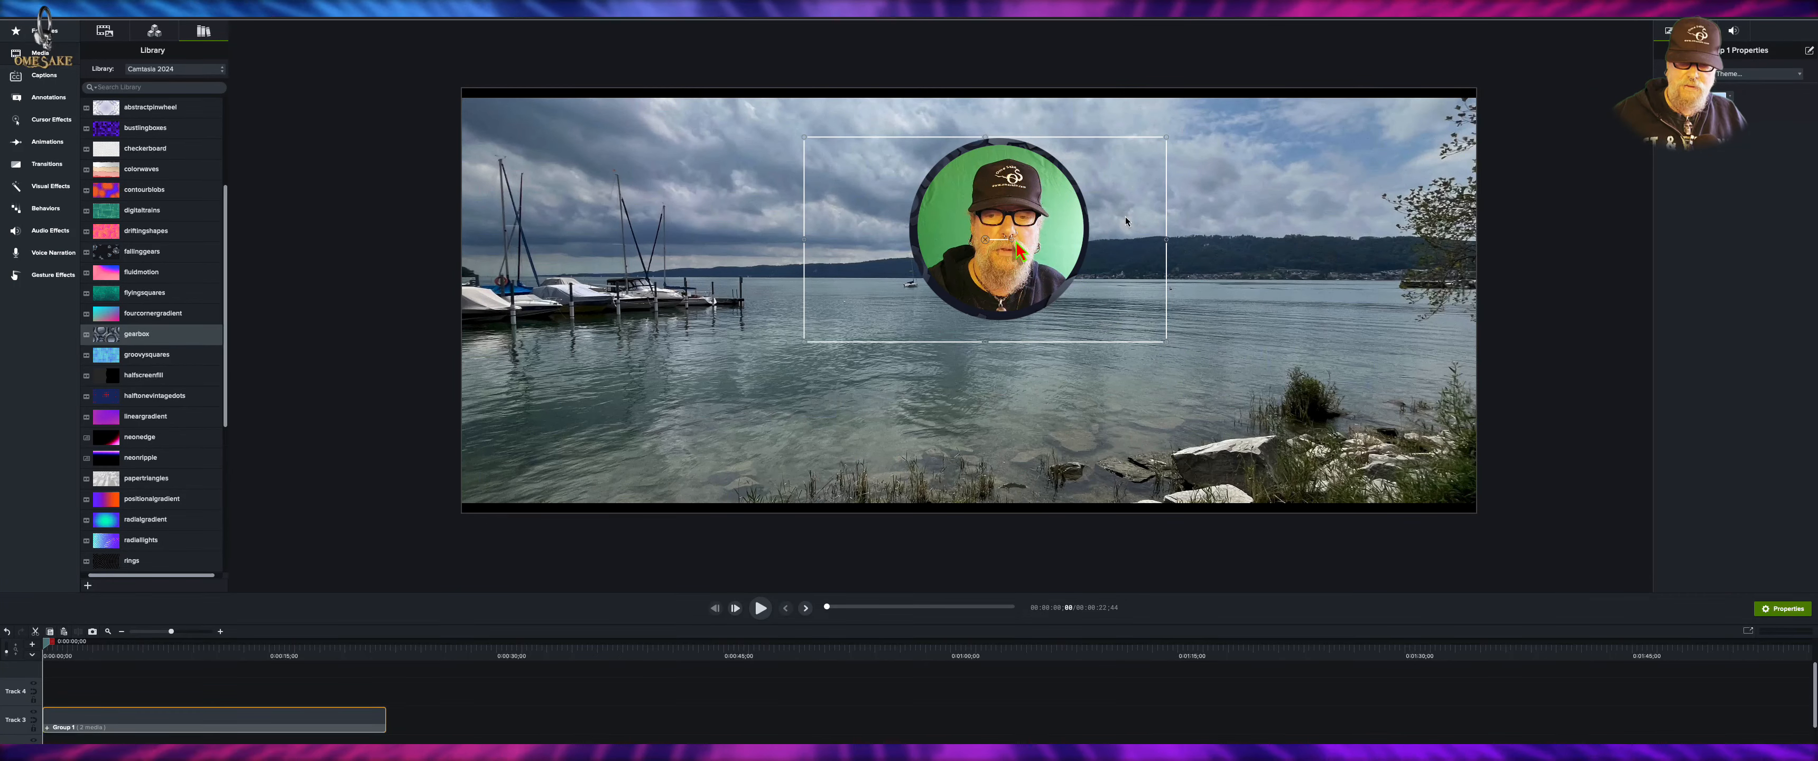
pyautogui.moveTo(1011, 241); pyautogui.dragTo(1029, 255)
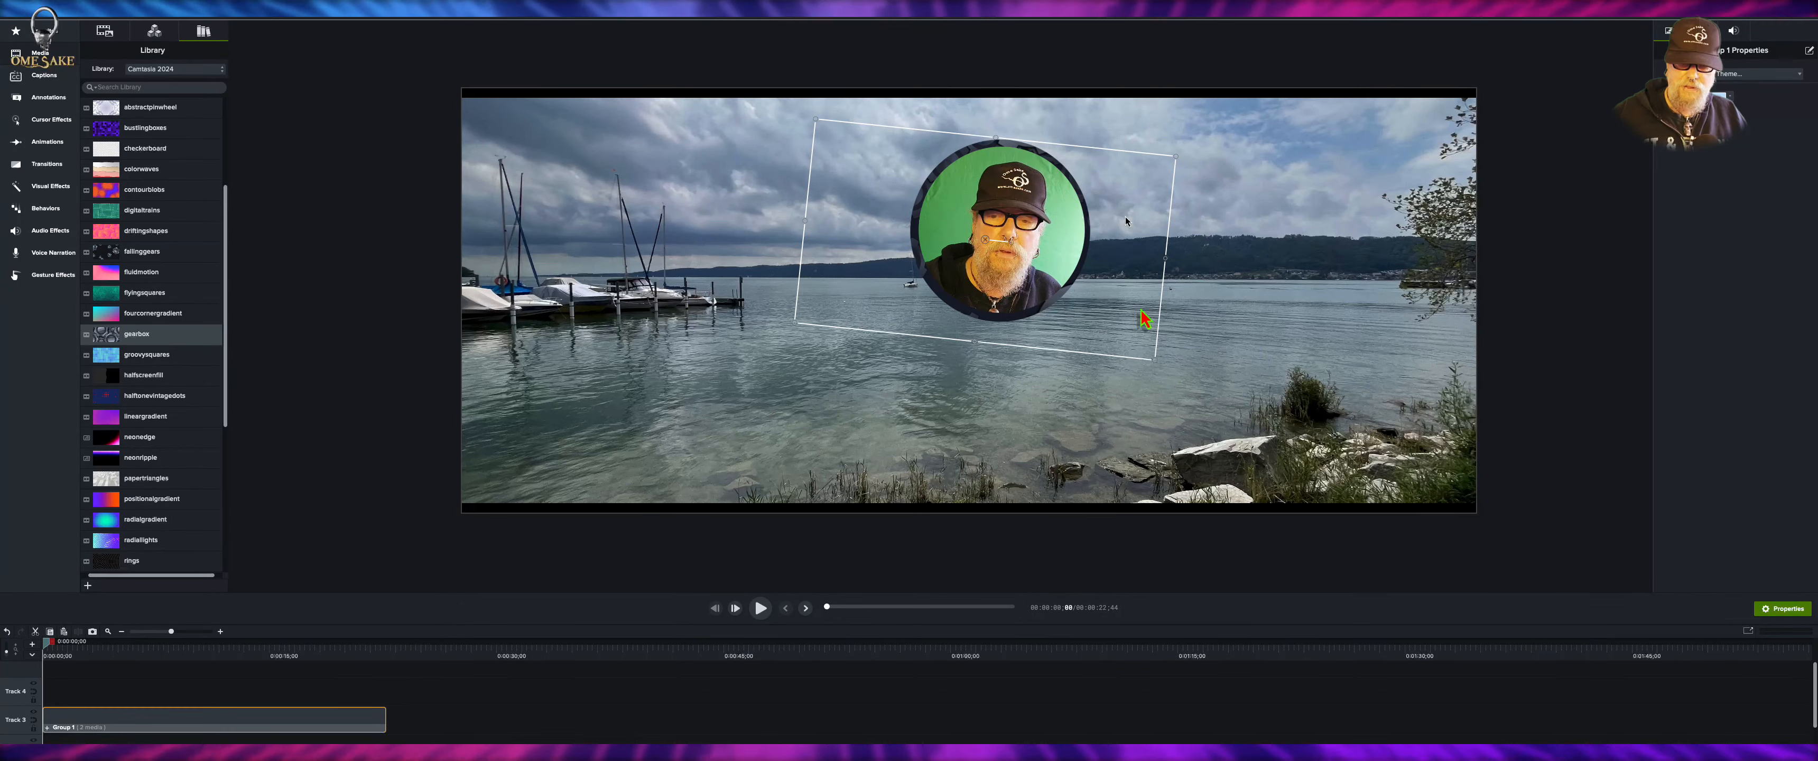